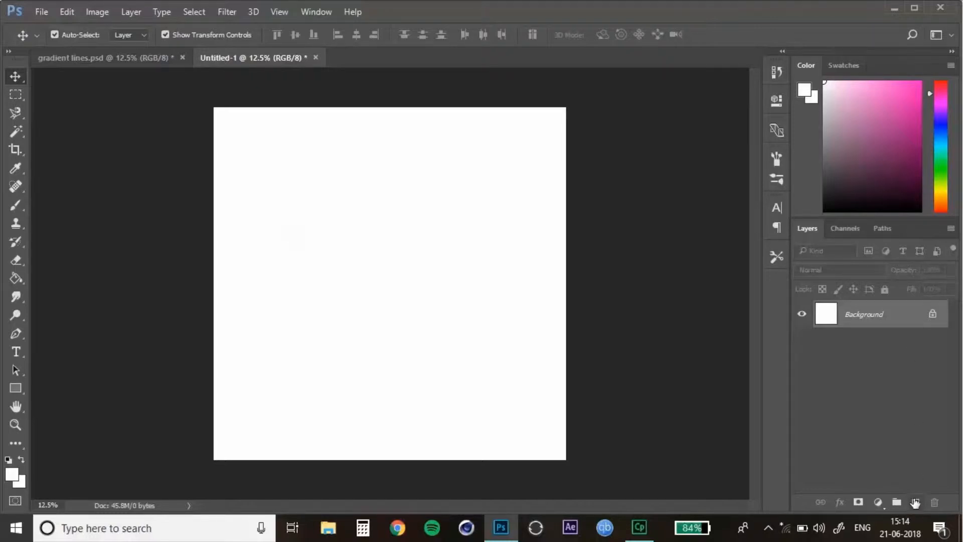
Add a new layer above the background and fill it with a dark blue-violet using the Paint Bucket
click(916, 502)
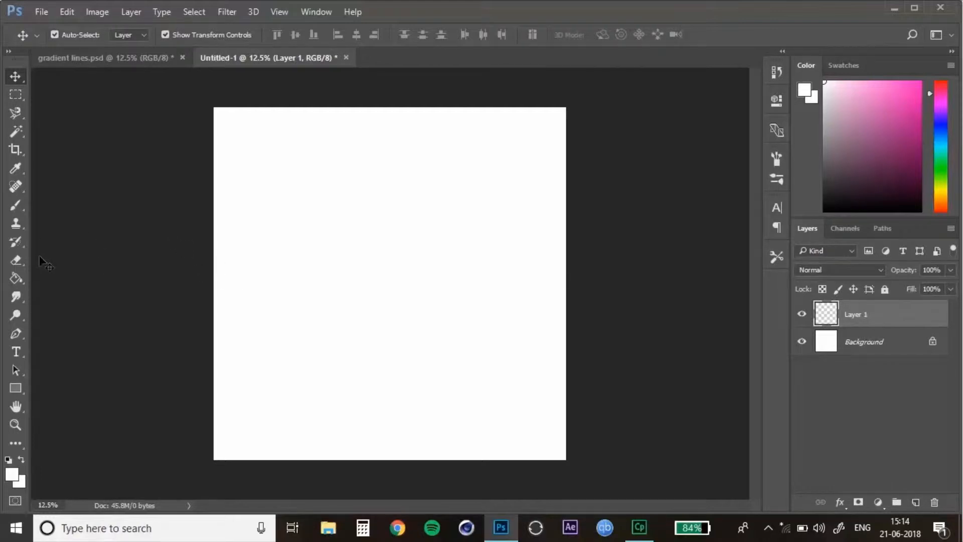
click(24, 276)
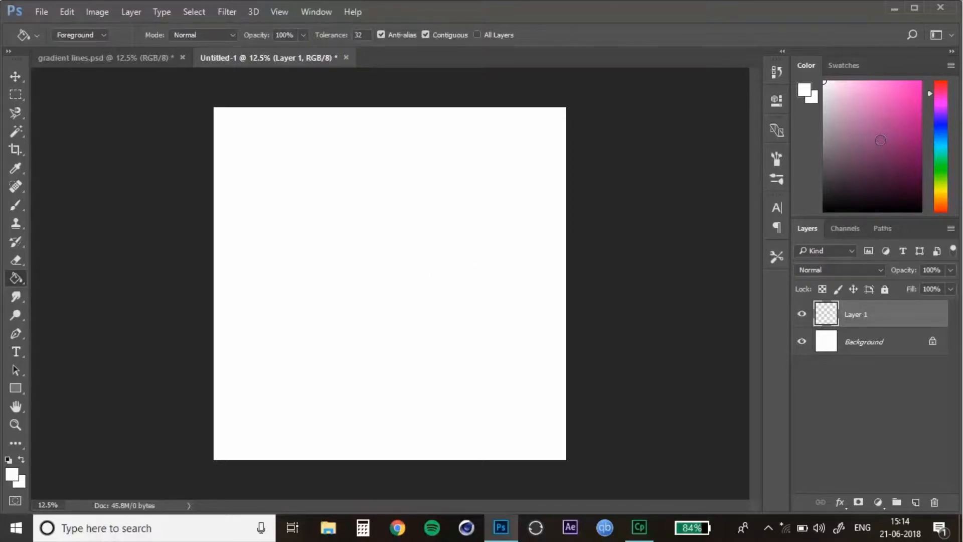
drag(937, 106, 942, 112)
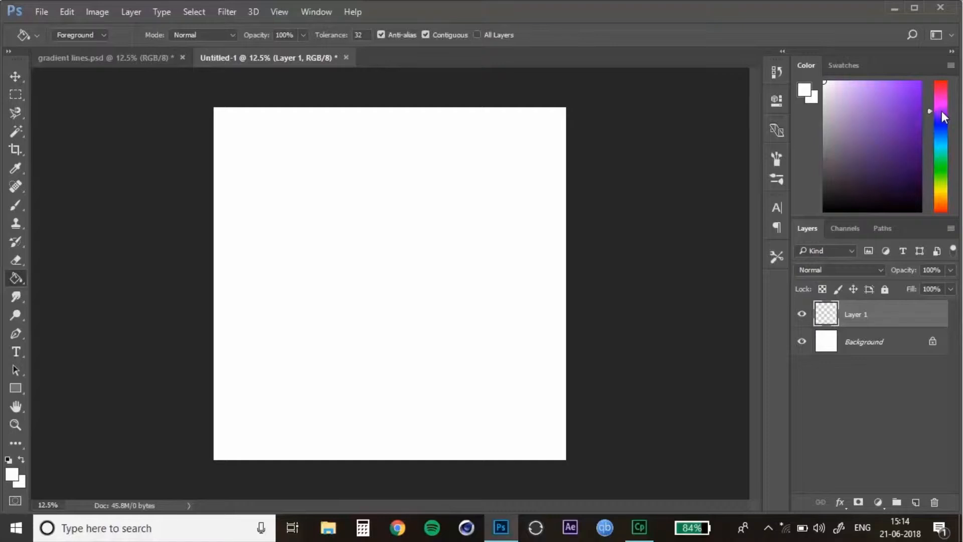
drag(898, 146, 910, 169)
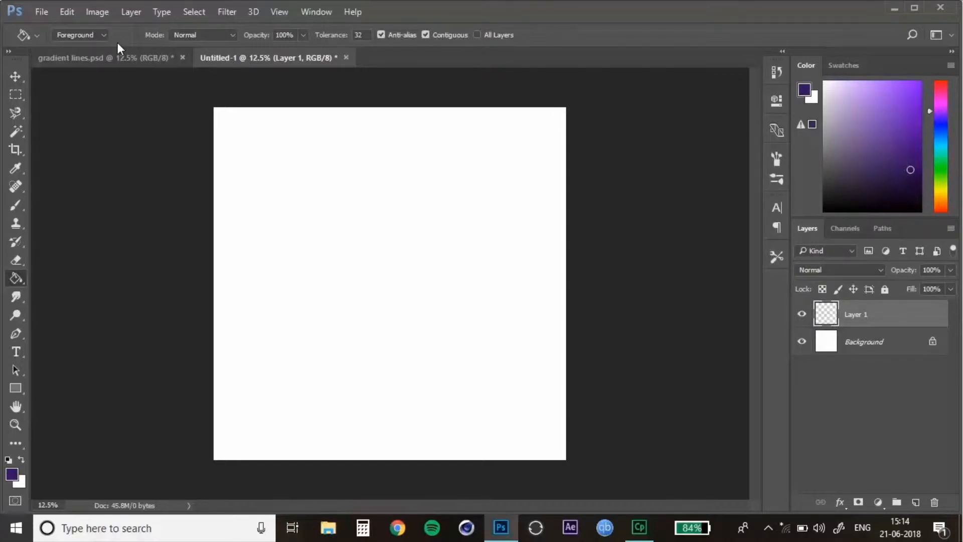
click(147, 56)
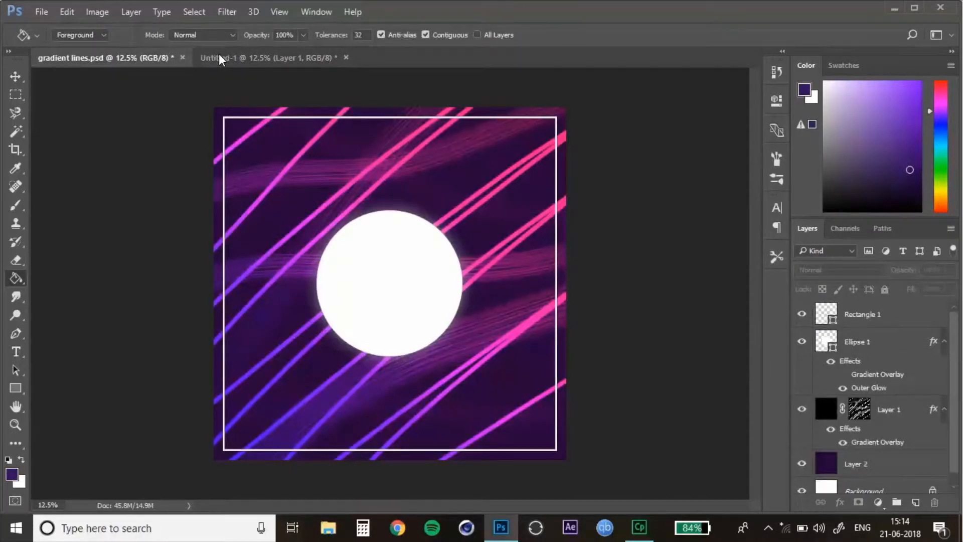
click(219, 56)
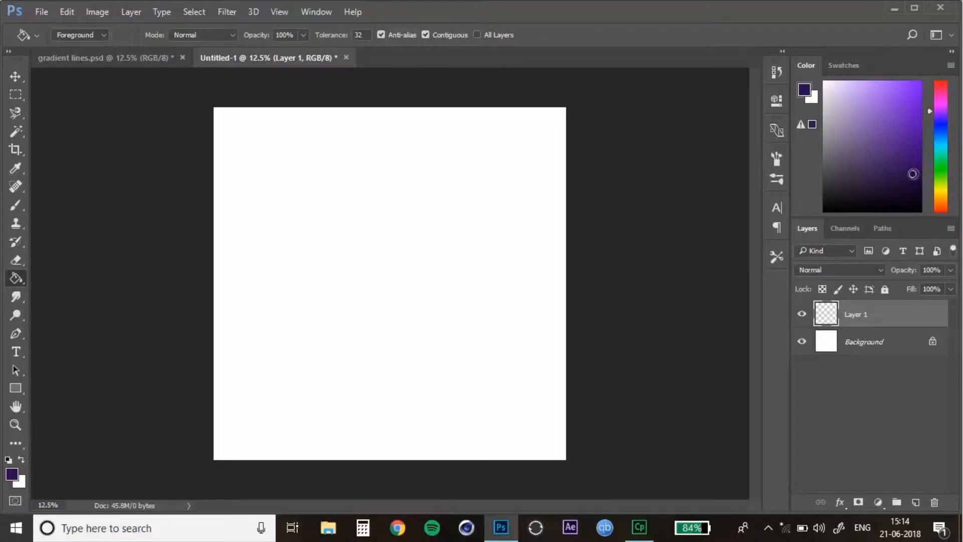
drag(942, 142, 940, 114)
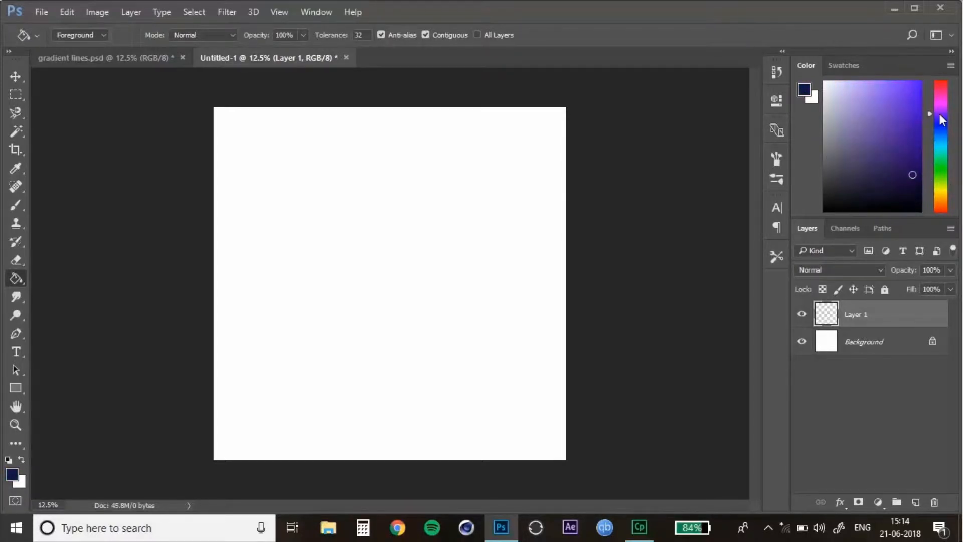
drag(906, 143, 913, 185)
mouse_move(935, 133)
mouse_down()
mouse_move(935, 197)
mouse_move(941, 111)
mouse_up()
click(918, 181)
drag(918, 181, 909, 176)
click(477, 283)
click(911, 183)
click(466, 249)
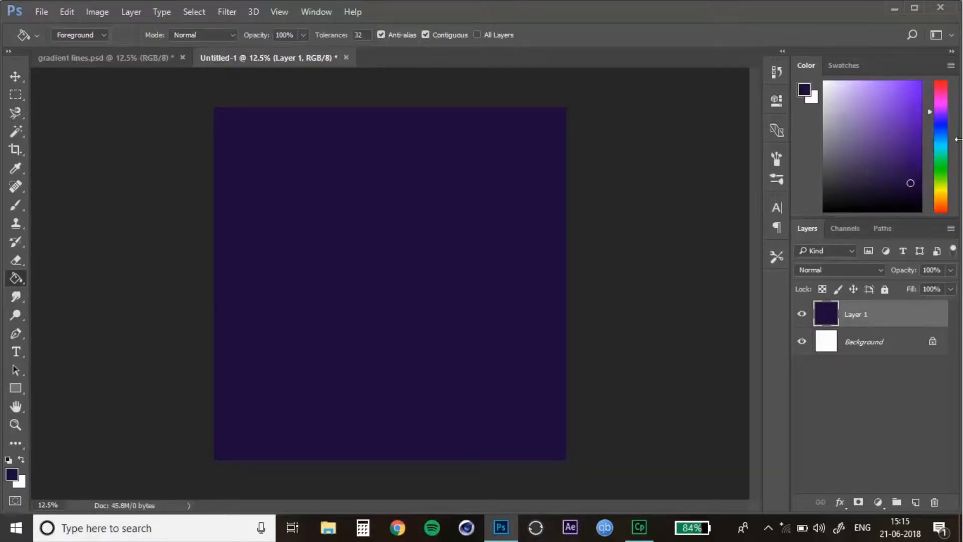
Compare the fill with gradient lines.psd, and refill Layer 1 with a slightly redder dark purple
click(120, 57)
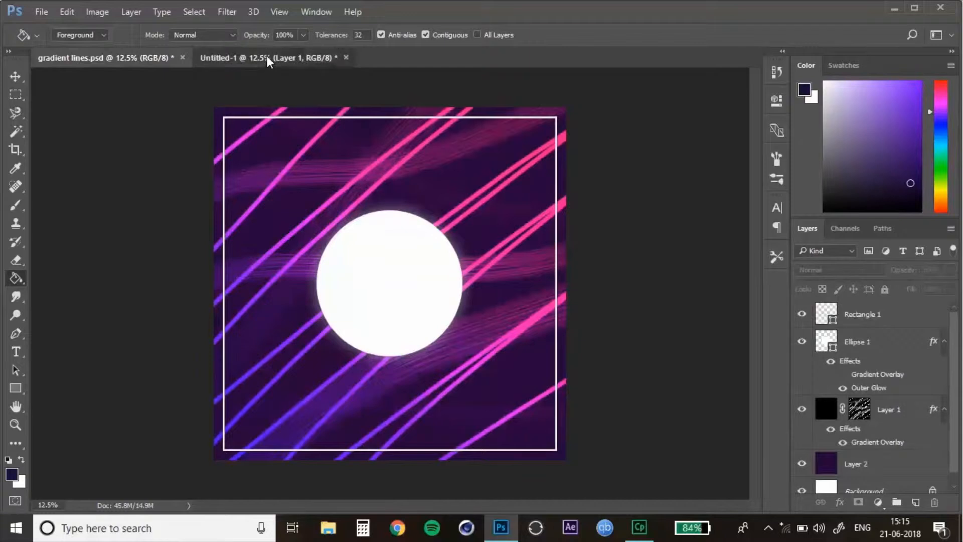
click(266, 57)
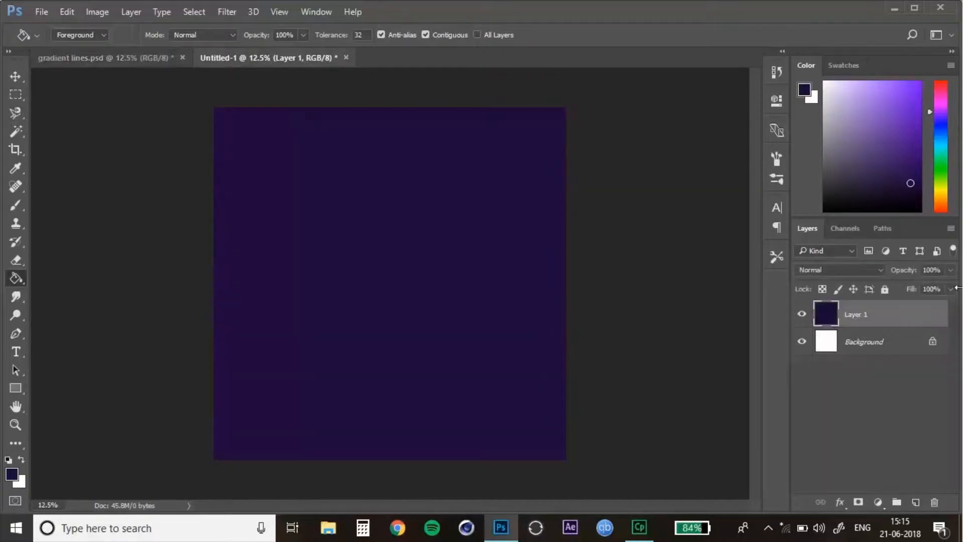
click(942, 108)
click(424, 335)
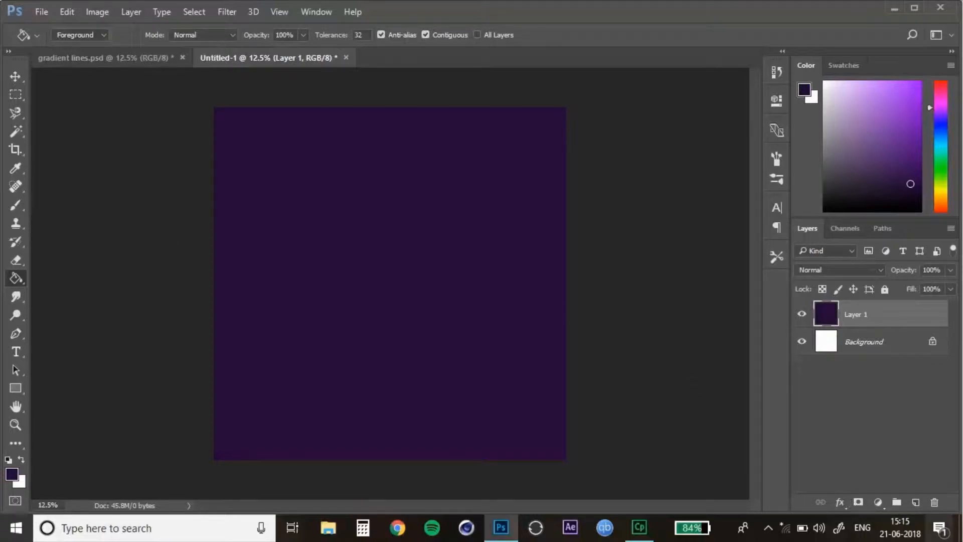
Add another layer above Layer 1 and fill it with black
click(916, 502)
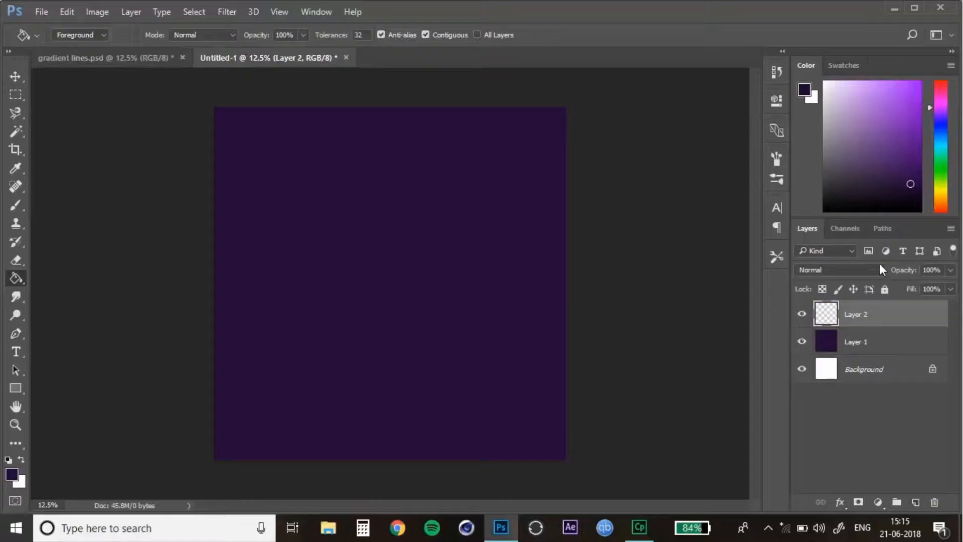
drag(878, 159, 823, 212)
click(361, 237)
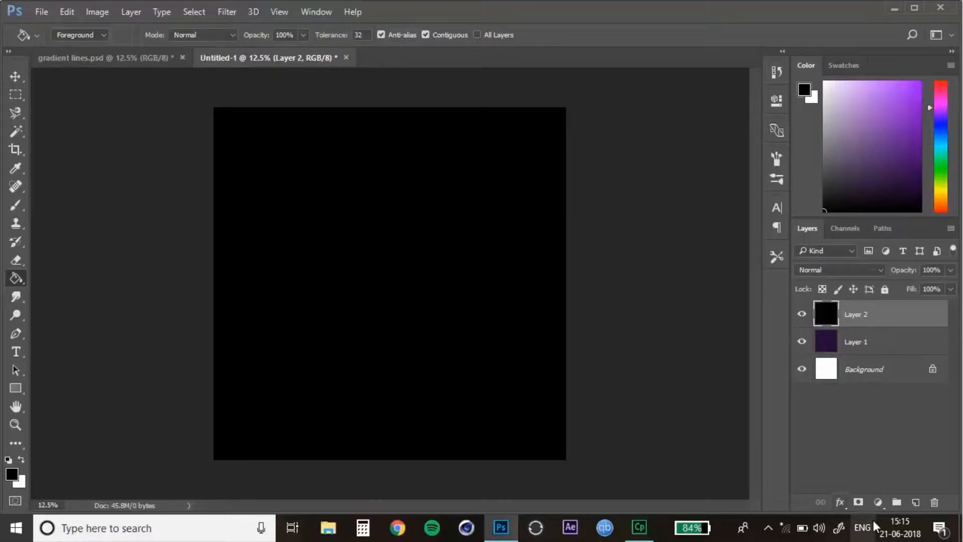
Add a mask to Layer 2 and paint it completely black with a hard round brush of 4291 px at 100% hardness
click(858, 503)
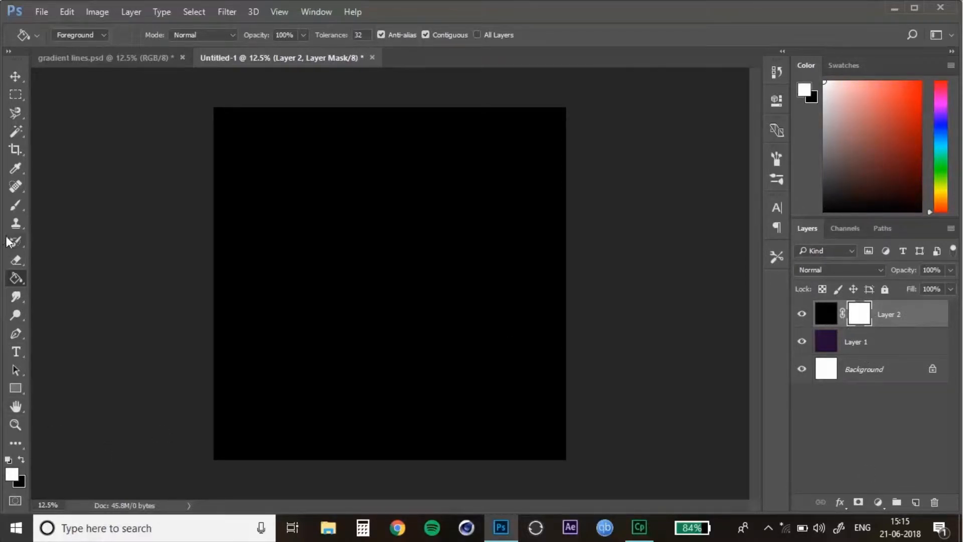
click(24, 206)
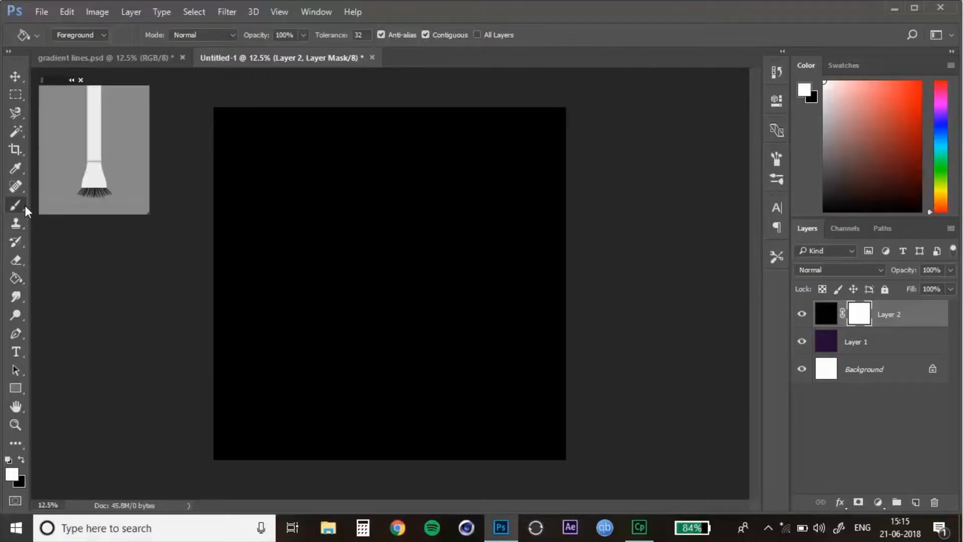
click(77, 34)
click(54, 173)
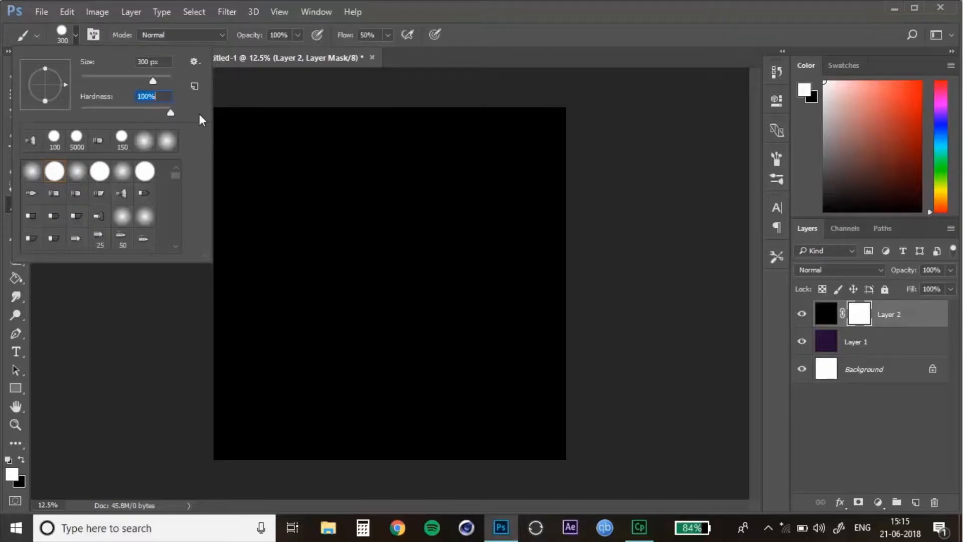
drag(170, 79, 169, 79)
key(Return)
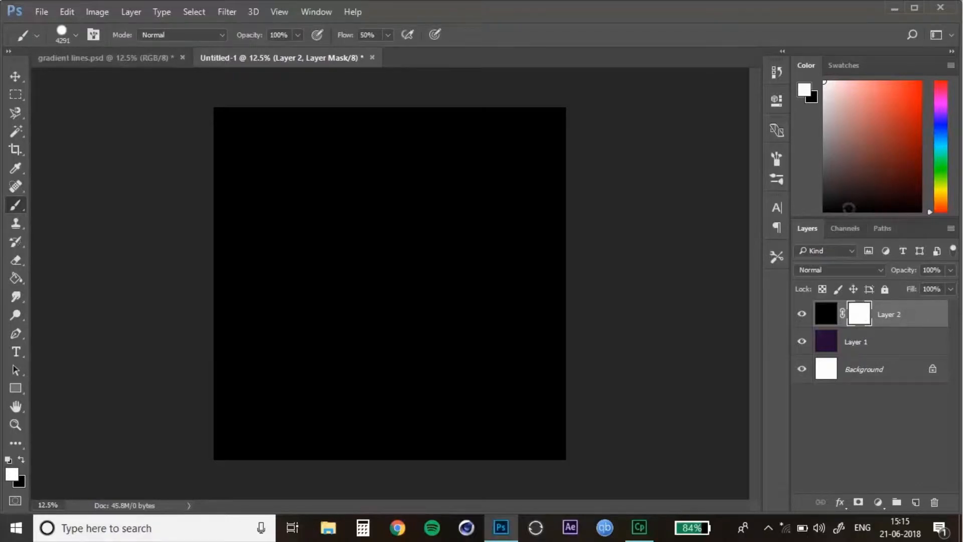
click(824, 210)
mouse_move(279, 86)
mouse_down()
mouse_move(377, 119)
mouse_move(272, 139)
mouse_move(307, 258)
mouse_move(357, 98)
mouse_up()
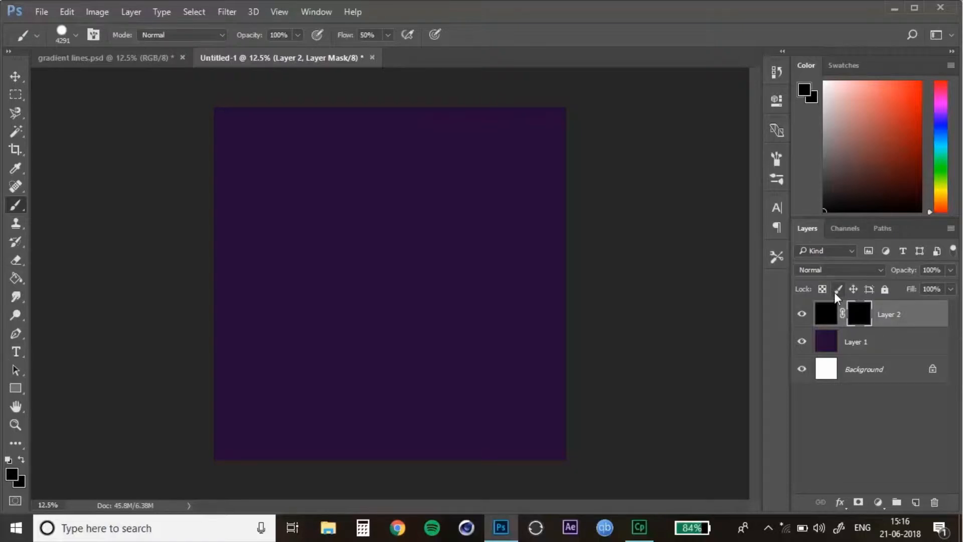
Check the lines in gradient lines.psd, return to the new document, and set the brush to 60 px with white as foreground
click(88, 58)
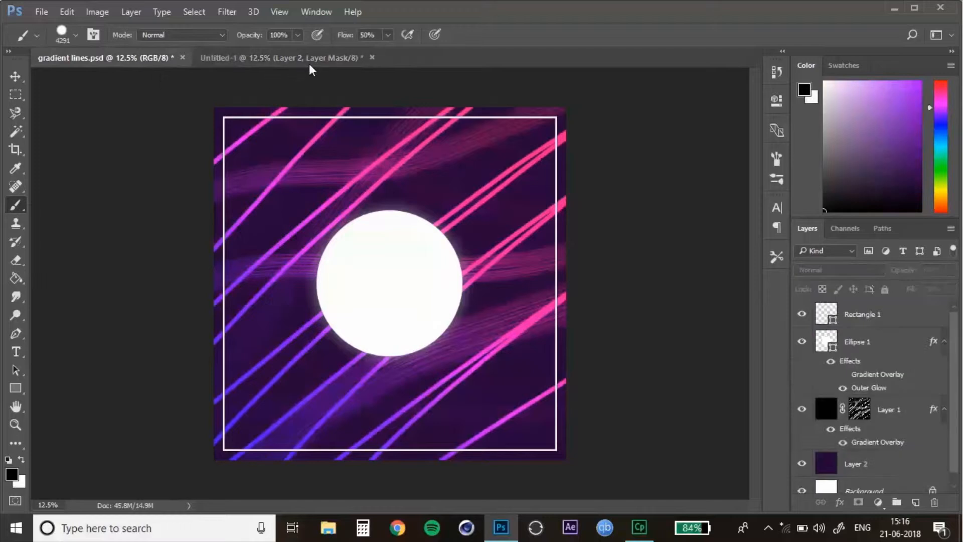
click(311, 63)
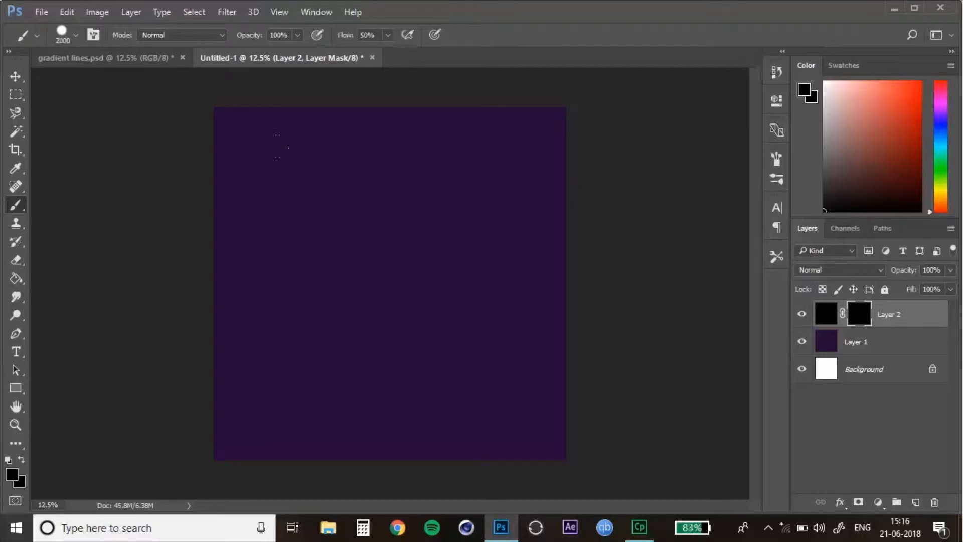
key(bracketleft)
key(bracketleft)
key(bracketleft)
key(bracketleft)
key(bracketleft)
key(bracketleft)
key(bracketleft)
key(bracketleft)
key(bracketleft)
key(bracketleft)
key(bracketleft)
key(bracketleft)
key(bracketleft)
key(bracketleft)
key(bracketleft)
key(bracketleft)
key(bracketleft)
key(bracketleft)
key(bracketleft)
key(bracketleft)
key(bracketleft)
key(bracketright)
key(bracketleft)
key(d)
mouse_move(265, 236)
mouse_down()
mouse_move(520, 178)
mouse_move(499, 261)
mouse_up()
mouse_move(447, 185)
mouse_down()
mouse_move(450, 318)
mouse_move(421, 320)
mouse_up()
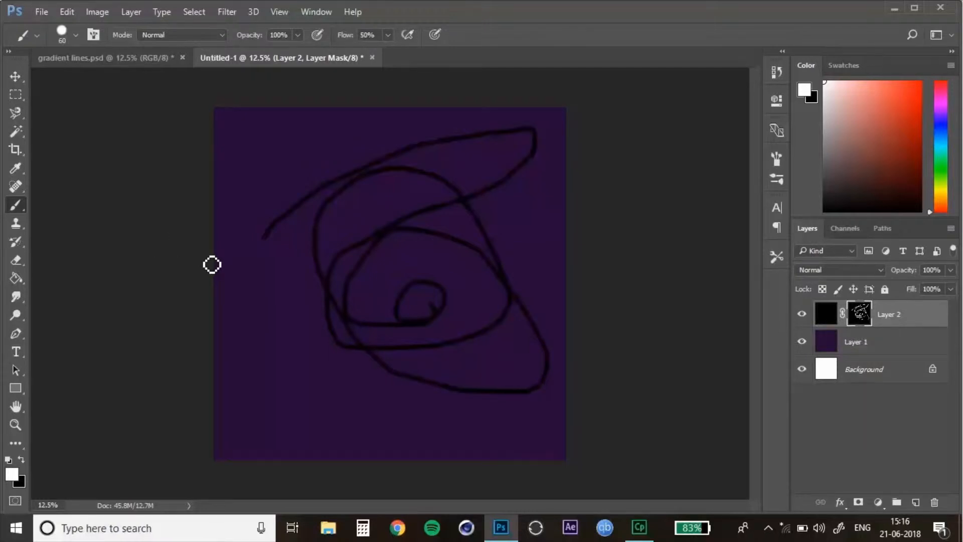
key(ctrl+BackSpace)
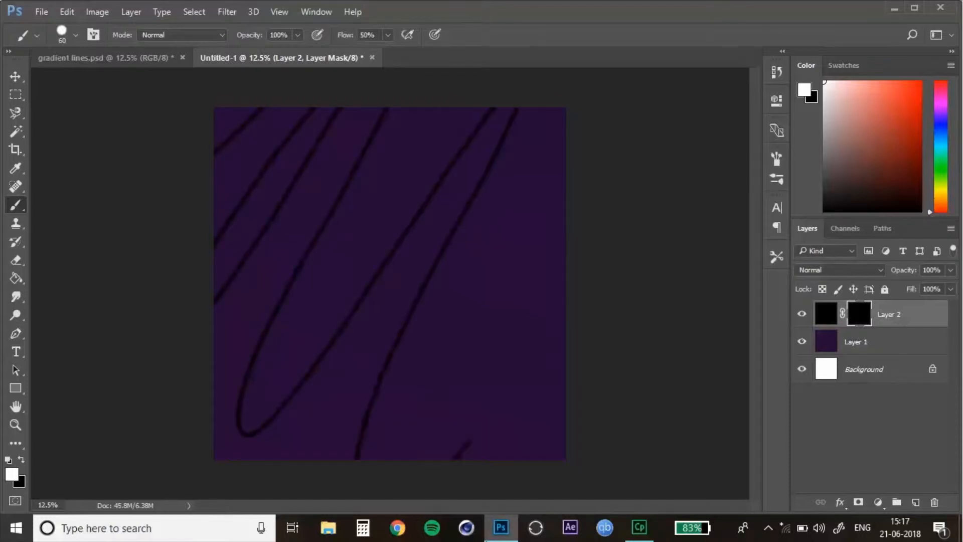
mouse_move(501, 528)
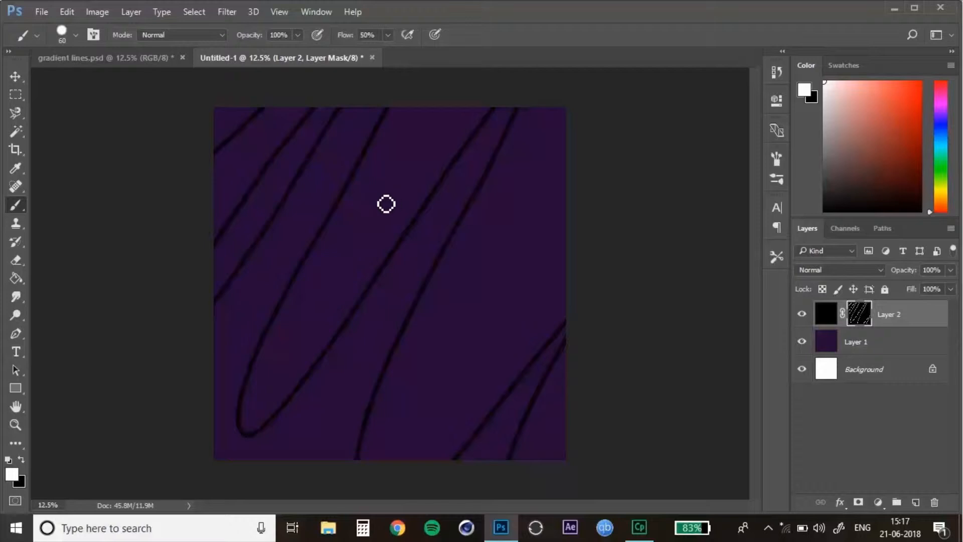
key(ctrl+BackSpace)
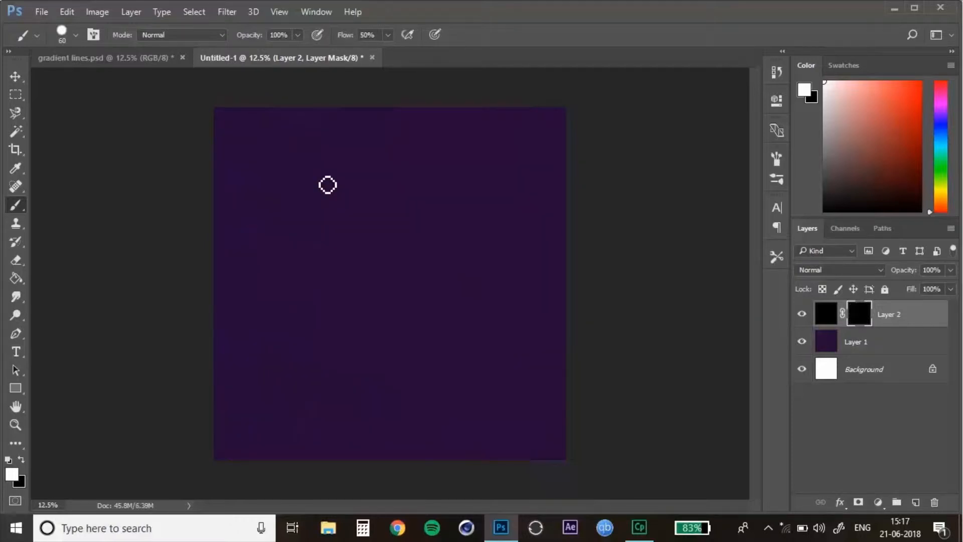
Paint long white diagonal strokes across Layer 2's mask with the 60 px hard round brush, running past the canvas edges
key(ctrl+minus)
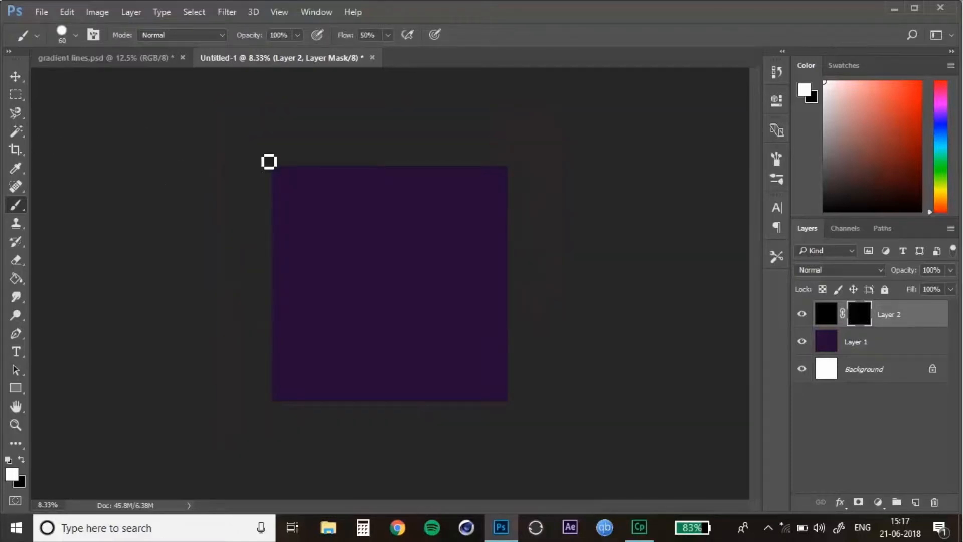
key(ctrl+plus)
mouse_move(177, 172)
mouse_down()
mouse_move(262, 104)
mouse_move(191, 273)
mouse_move(451, 117)
mouse_up()
mouse_move(479, 189)
mouse_down()
mouse_move(346, 467)
mouse_move(534, 420)
mouse_move(477, 482)
mouse_up()
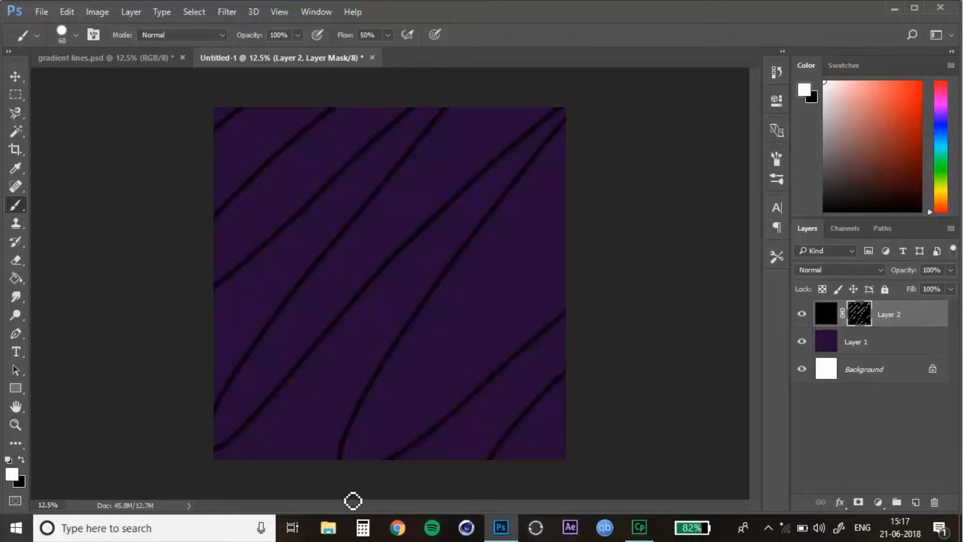
Switch to the recently used bristle brush, enlarge it to 300 px, and paint broad wavy strokes across Layer 2's mask
click(76, 34)
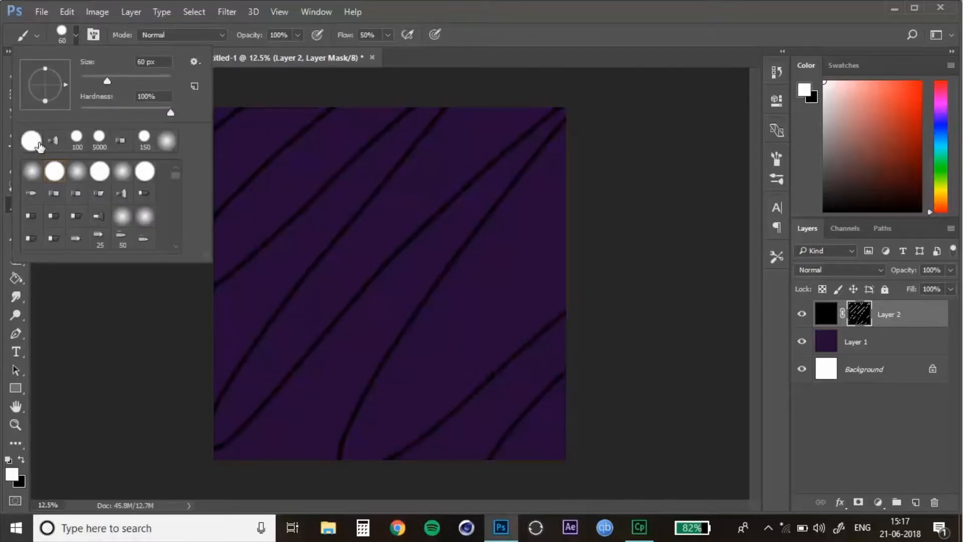
click(52, 141)
click(75, 36)
key(])
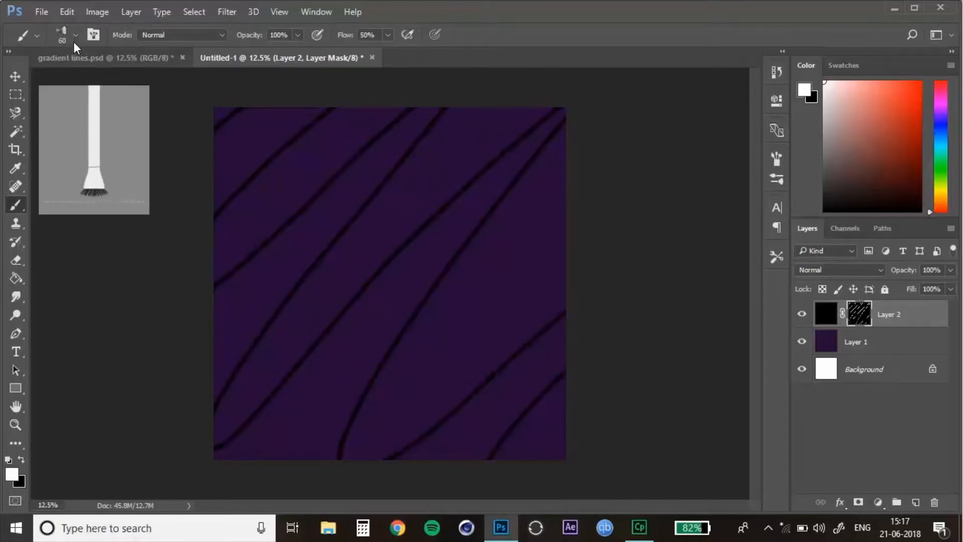
key(])
key(])
key(])
key(])
key(])
key(])
key(])
key(])
key(])
key(])
key(])
key(])
key(])
key(])
key(])
key(])
key(])
key(])
key(])
key(])
key(])
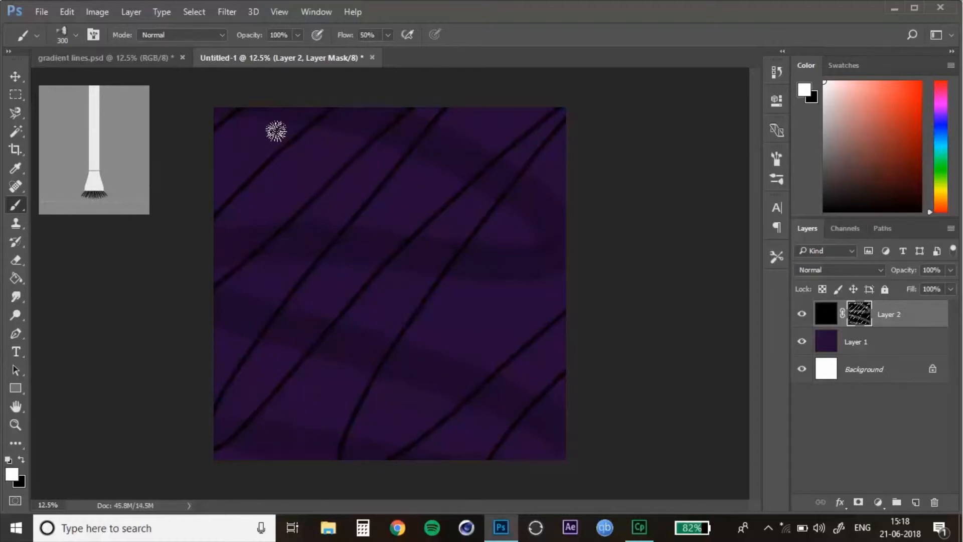
Check the wavy bands in gradient lines.psd, and add more strokes across the mask's upper part with the bristle brush at 175 px
click(144, 65)
click(290, 58)
key(bracketleft)
key(bracketleft)
key(bracketleft)
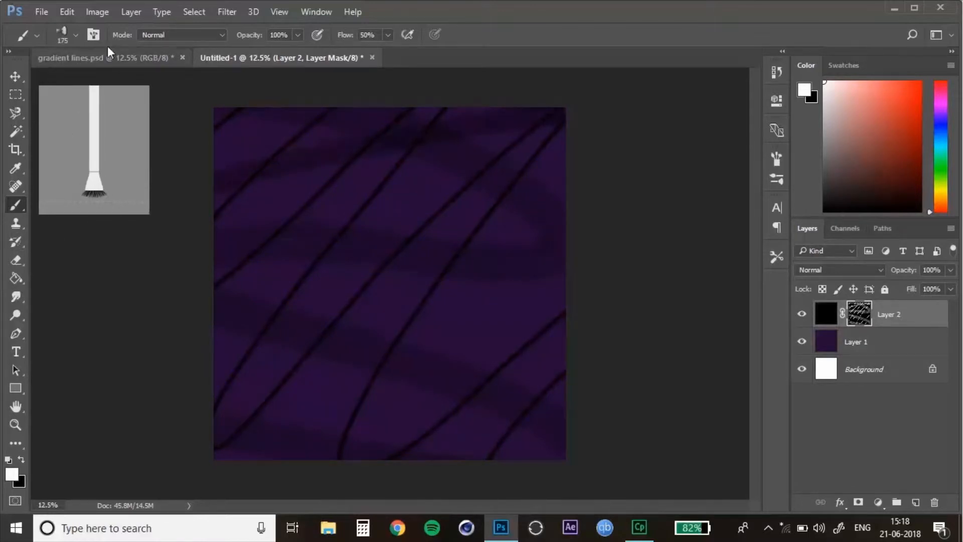
Paint additional thinner diagonal lines across the mask's middle and lower right with the hard round brush at 45 px
click(63, 39)
click(53, 140)
click(77, 35)
click(76, 35)
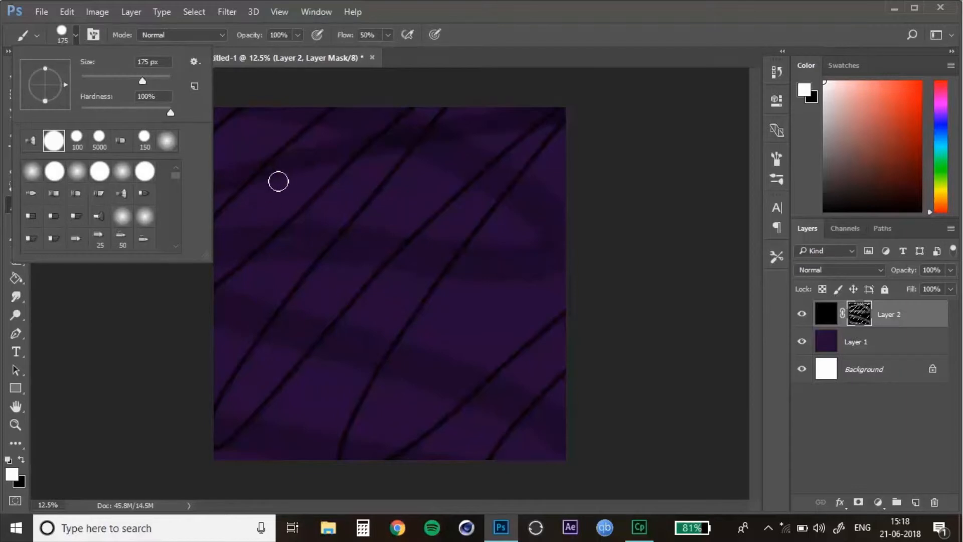
click(536, 49)
key(bracketleft)
key(bracketleft)
key(bracketleft)
key(bracketleft)
key(bracketleft)
key(bracketleft)
key(bracketleft)
key(bracketleft)
key(bracketleft)
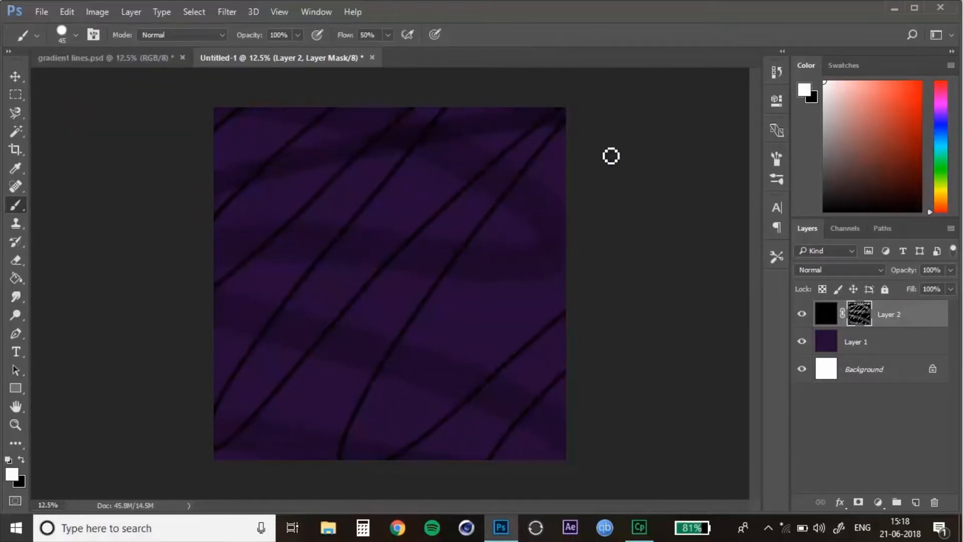
mouse_move(611, 155)
mouse_down()
mouse_move(391, 301)
mouse_move(248, 430)
mouse_move(216, 410)
mouse_up()
key(ctrl+z)
drag(567, 167, 325, 469)
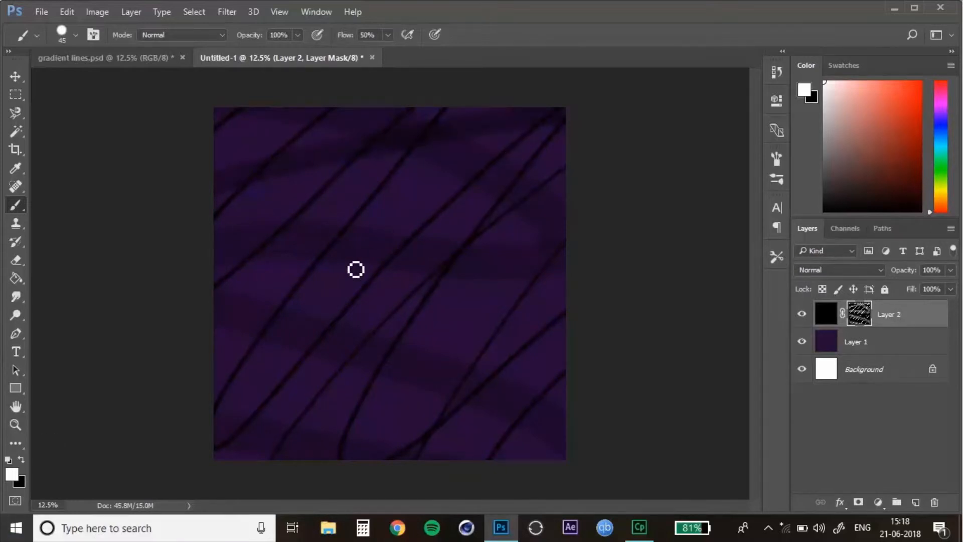
Add a Gradient Overlay effect to Layer 2 and reposition the Layer Style dialog to reveal the artwork
click(827, 316)
click(849, 316)
click(827, 315)
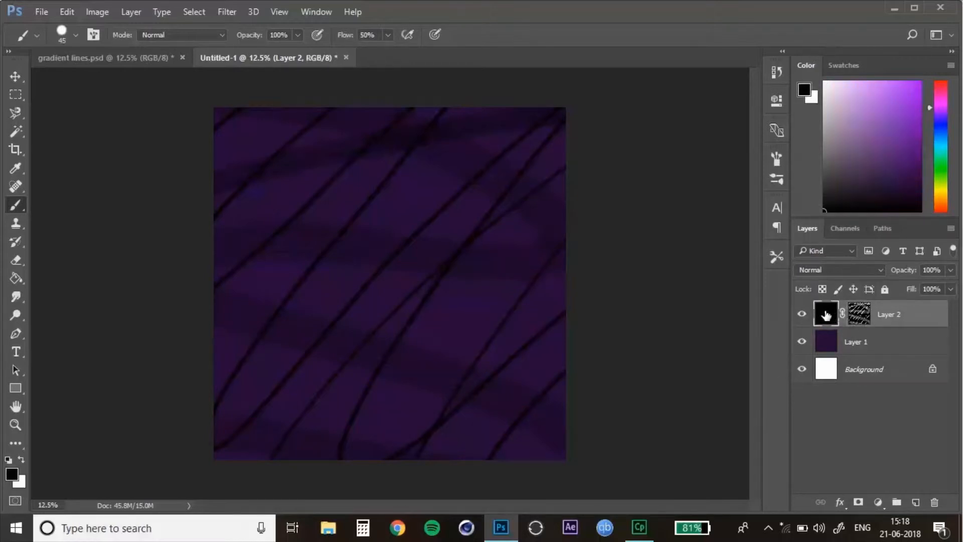
click(841, 508)
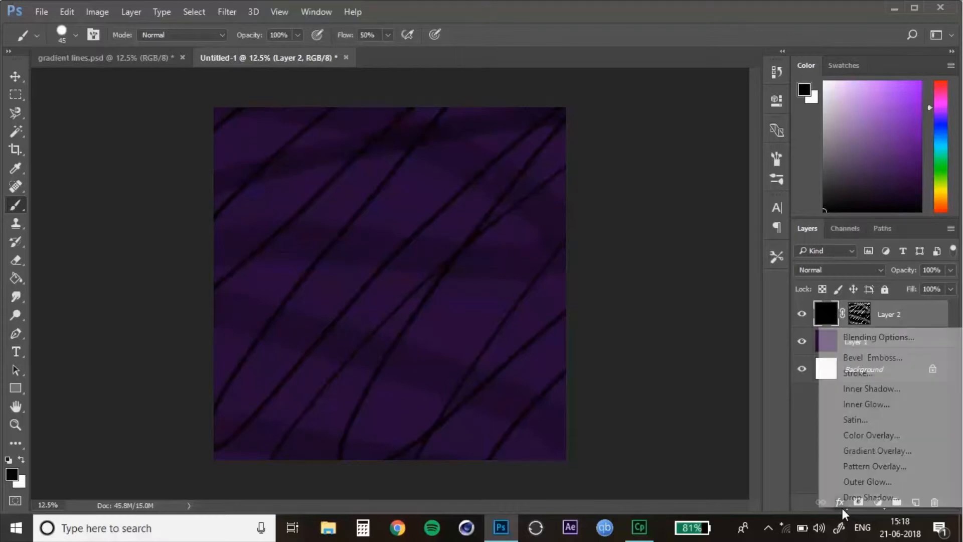
click(857, 452)
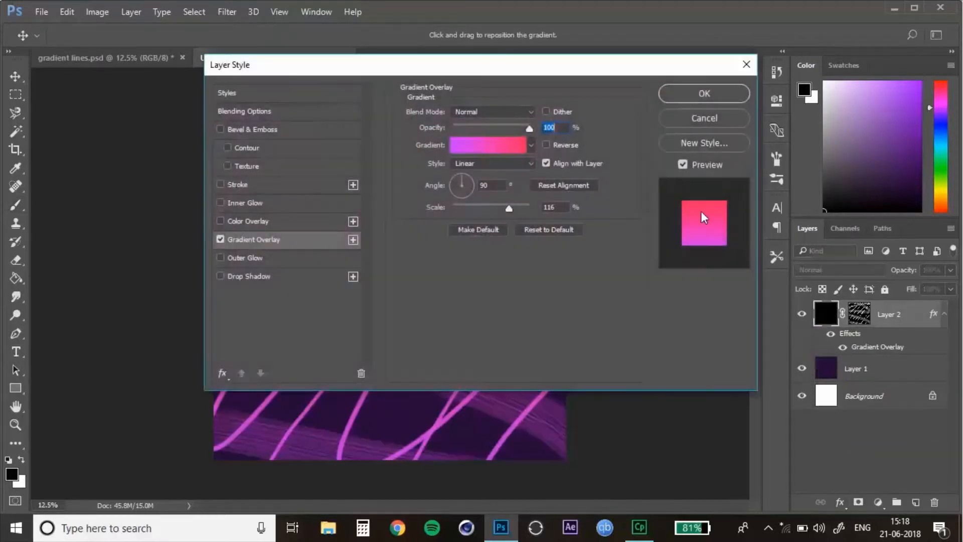
drag(547, 72, 912, 93)
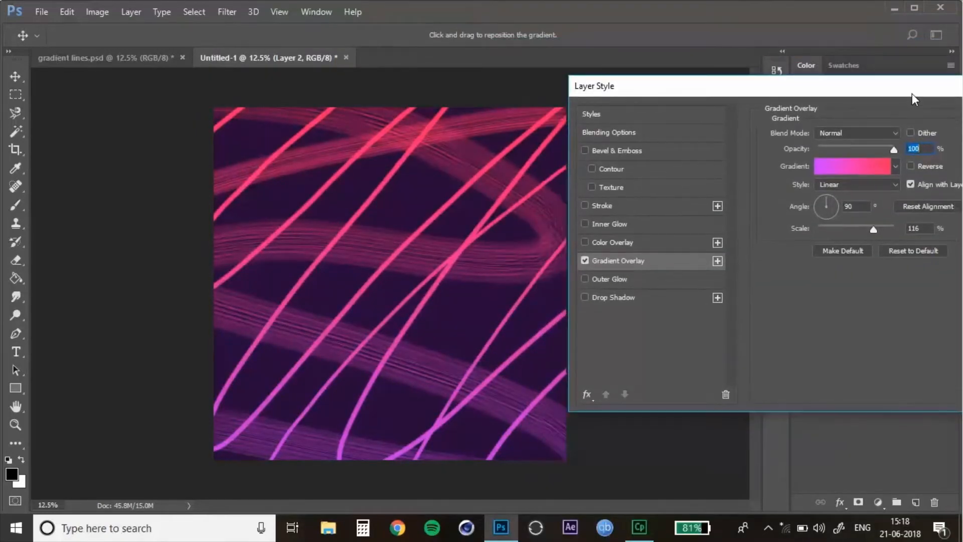
drag(912, 93, 379, 351)
drag(444, 353, 843, 131)
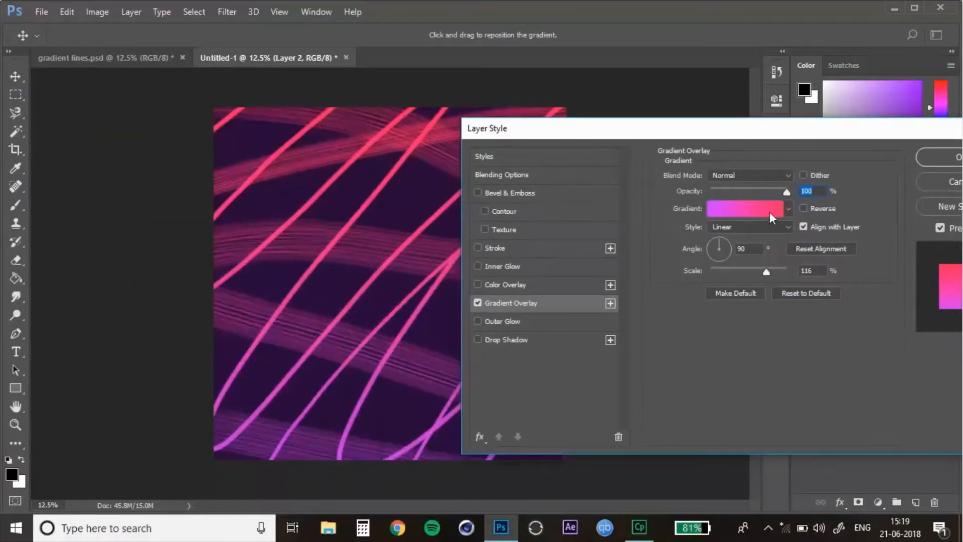
Try a lower opacity for Layer 2's gradient overlay and look at its blend modes
drag(780, 192, 773, 191)
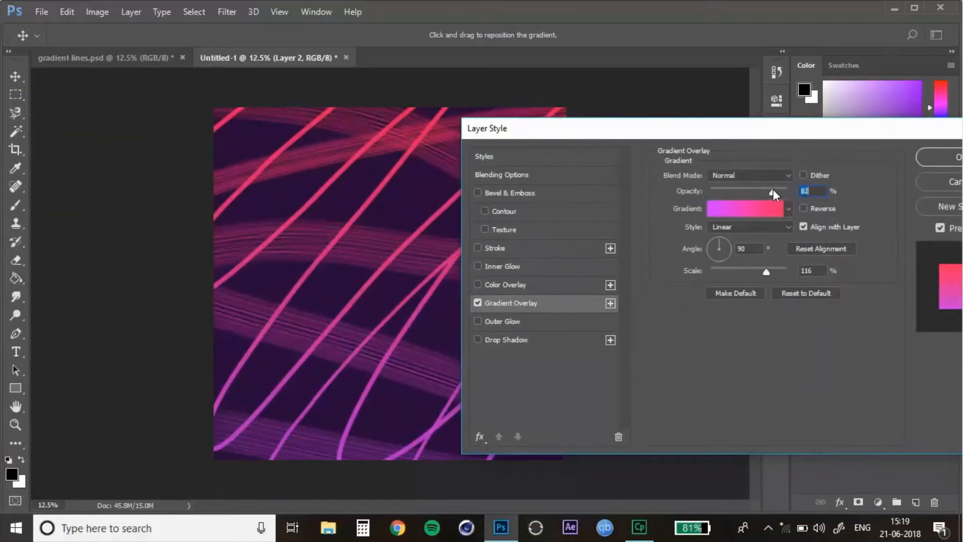
click(748, 176)
click(748, 175)
Open the overlay's gradient for editing, try several presets, and choose the Black, White preset
click(763, 209)
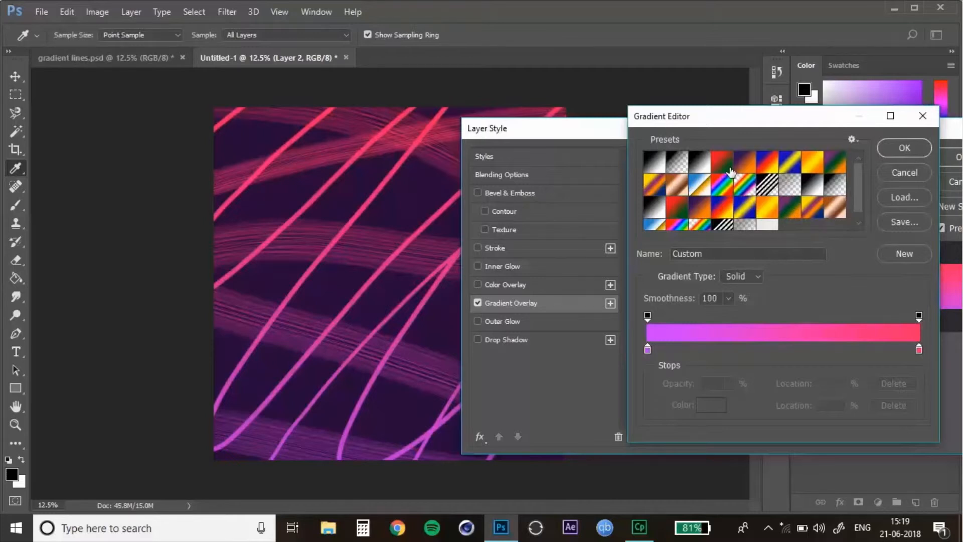
click(765, 214)
click(658, 216)
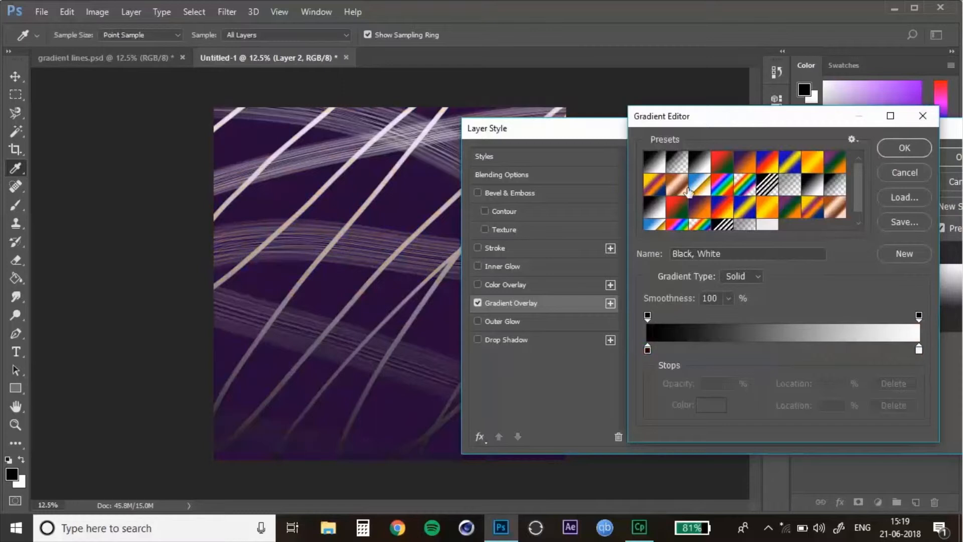
click(681, 186)
click(652, 219)
Change the gradient's black stop at location 0% to a bright pinkish magenta
double_click(647, 350)
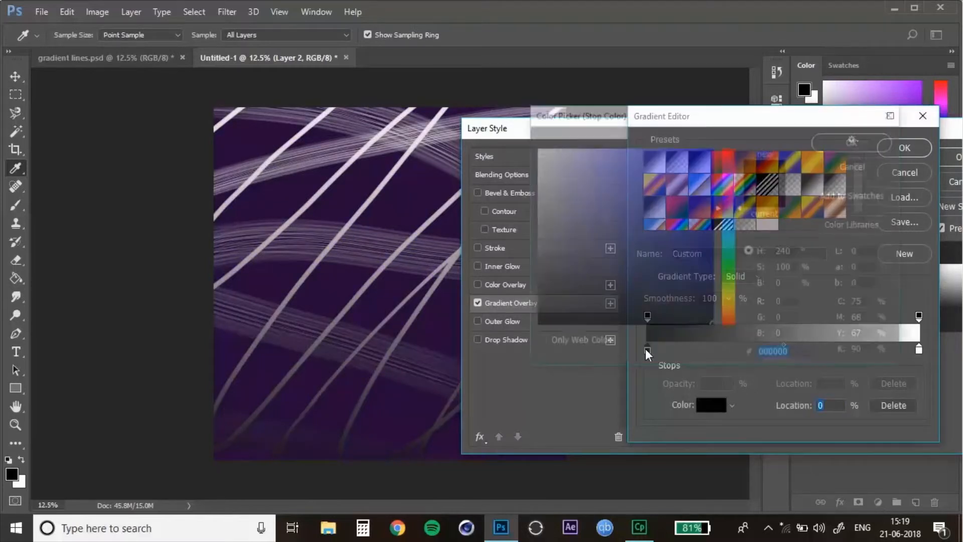
click(677, 199)
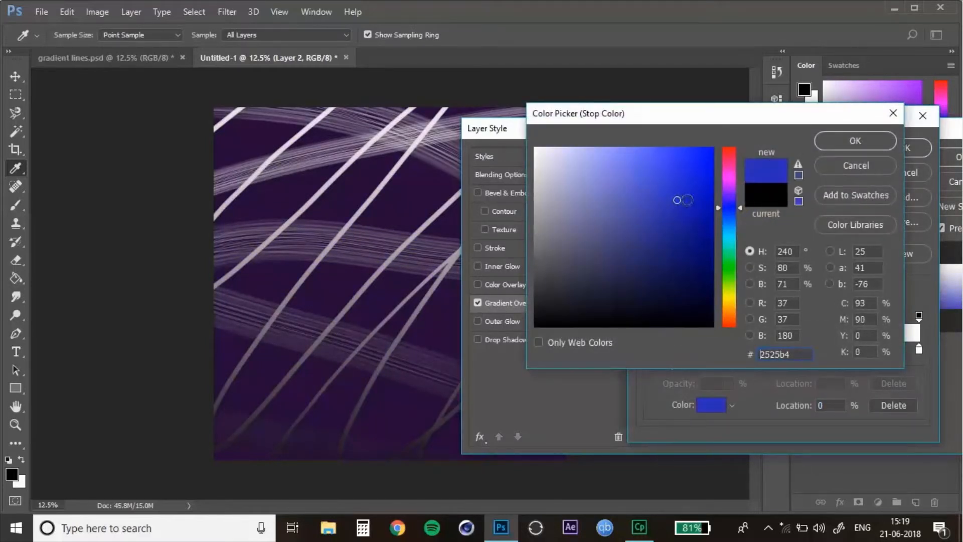
mouse_move(725, 193)
mouse_down()
mouse_move(730, 182)
mouse_move(705, 176)
mouse_move(691, 122)
mouse_up()
click(821, 145)
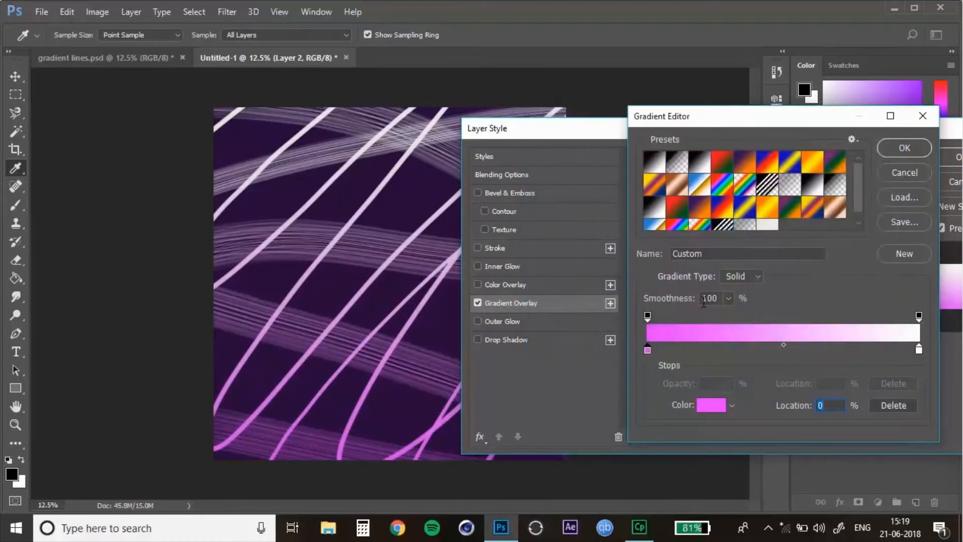
Change the gradient's white stop at location 100% to the pinkish red ff1a55 and accept the gradient
click(650, 316)
click(647, 348)
double_click(919, 351)
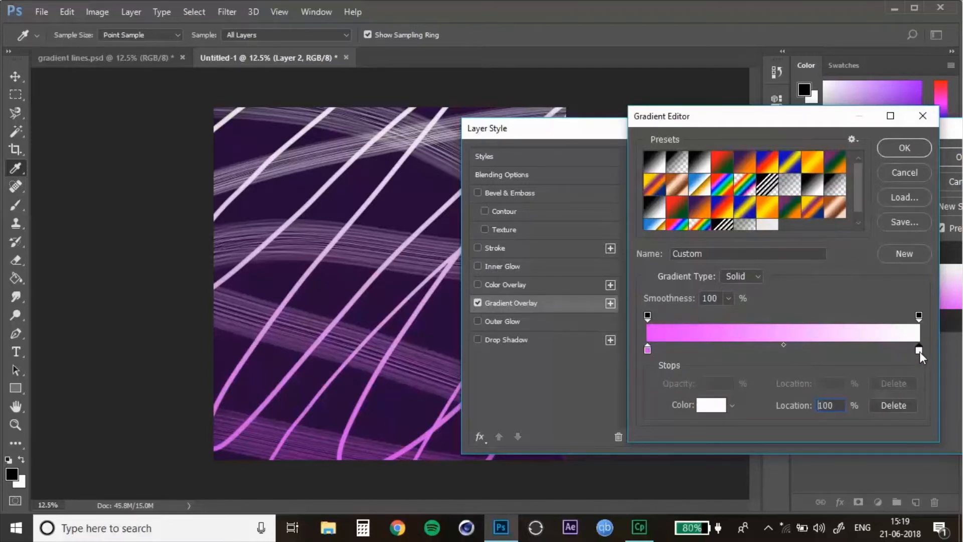
click(729, 166)
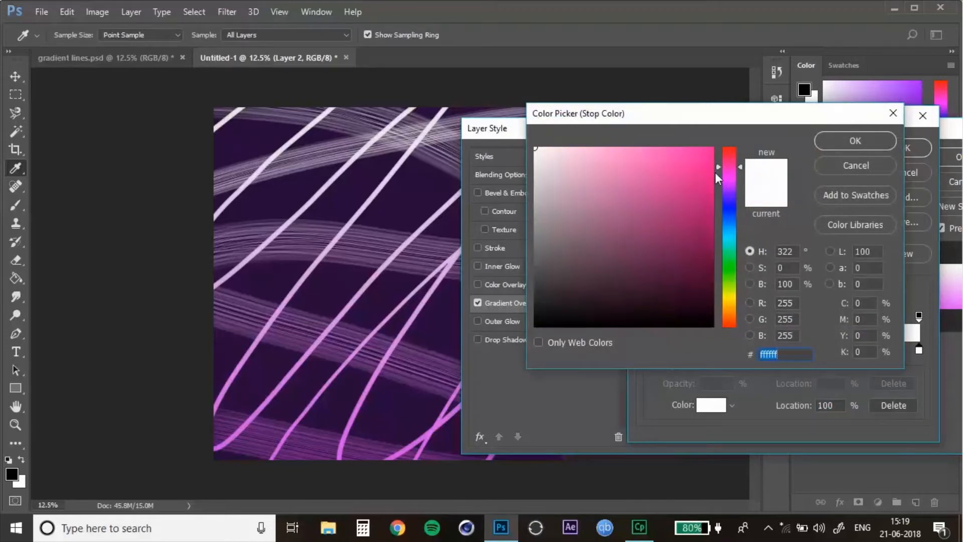
click(712, 149)
click(695, 149)
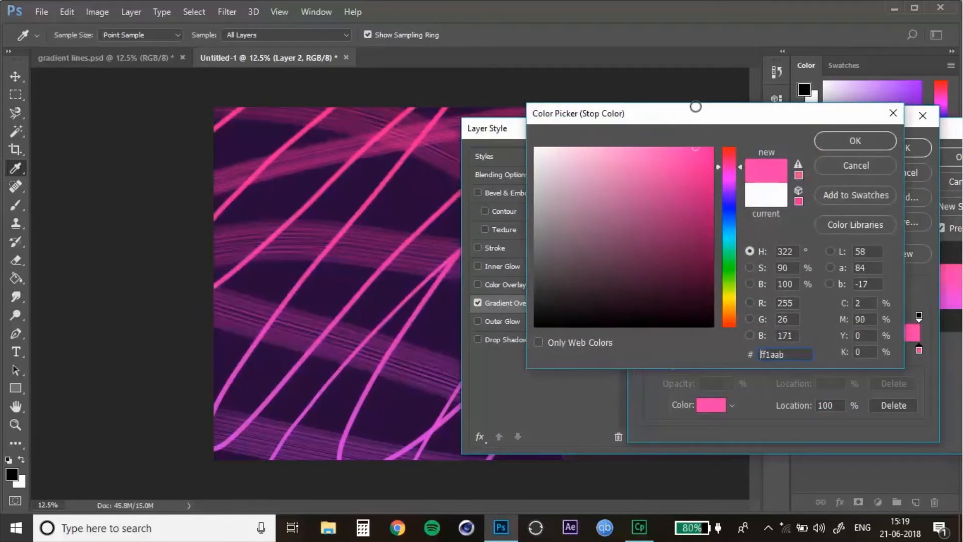
click(729, 156)
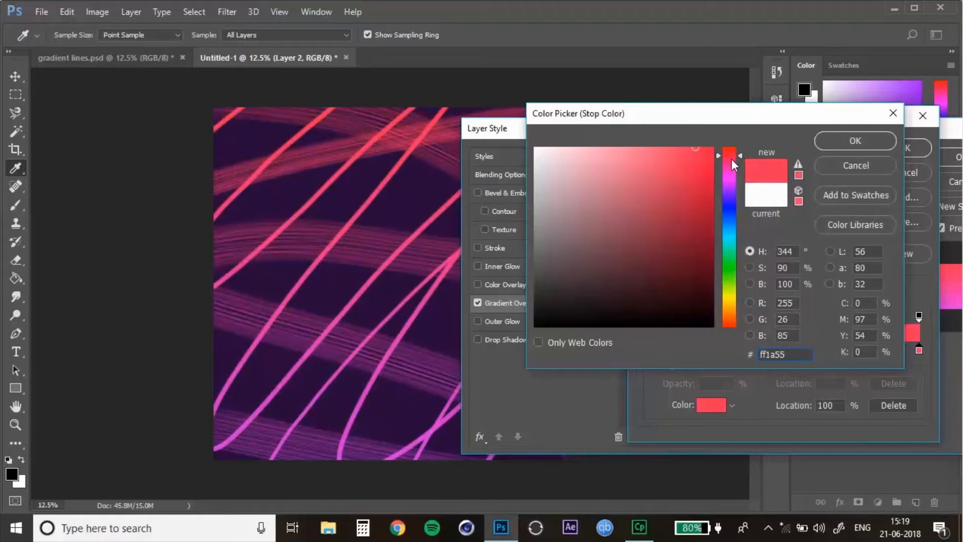
click(853, 142)
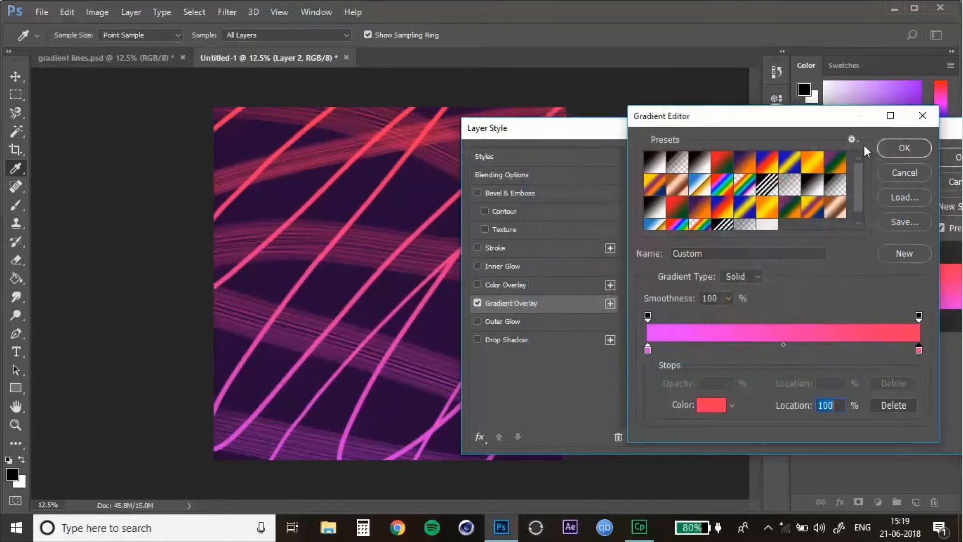
click(908, 146)
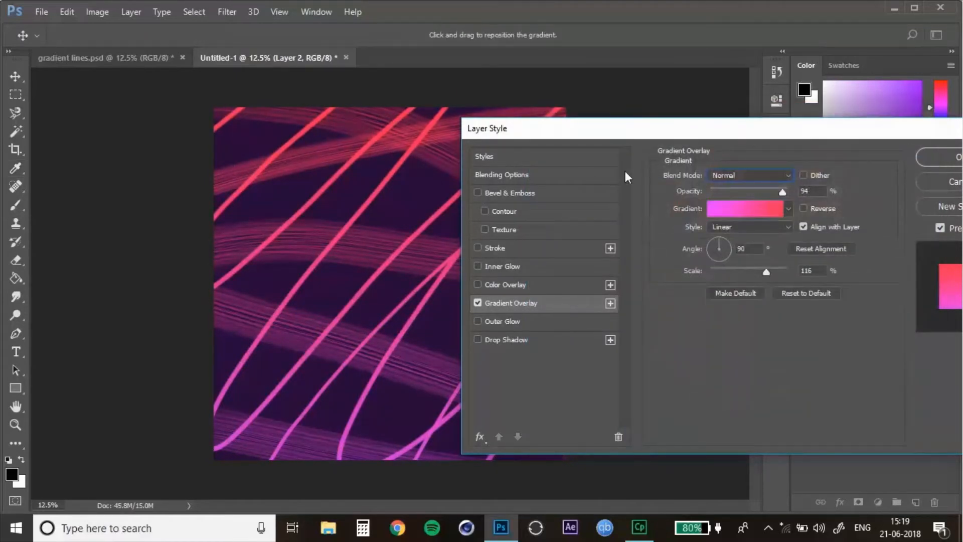
Try the Overlay blend mode on the gradient overlay, then return it to Normal
click(720, 176)
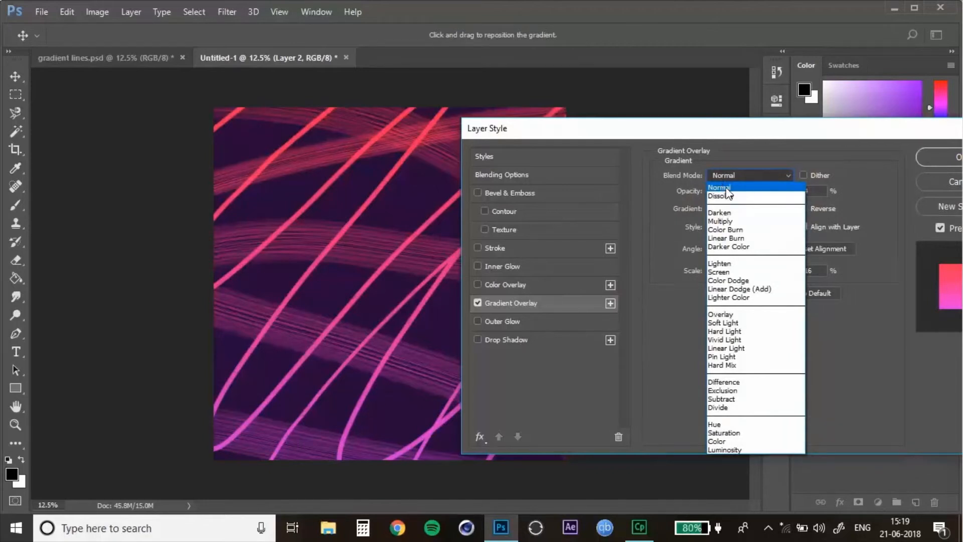
click(727, 188)
click(728, 176)
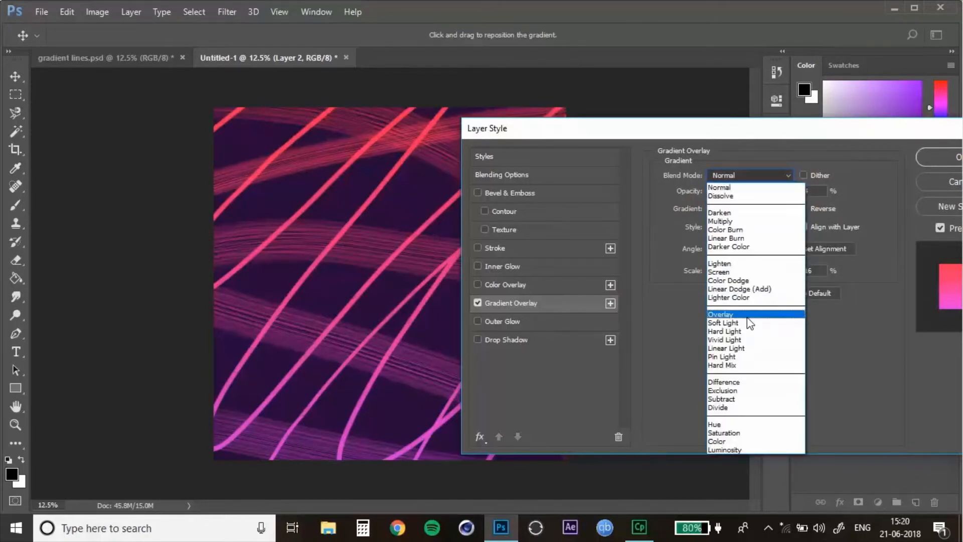
click(750, 316)
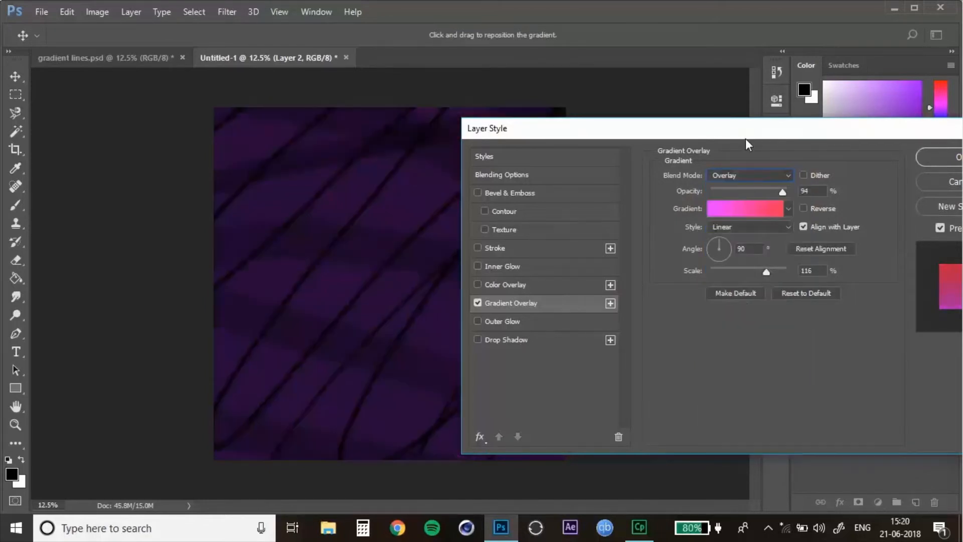
click(745, 175)
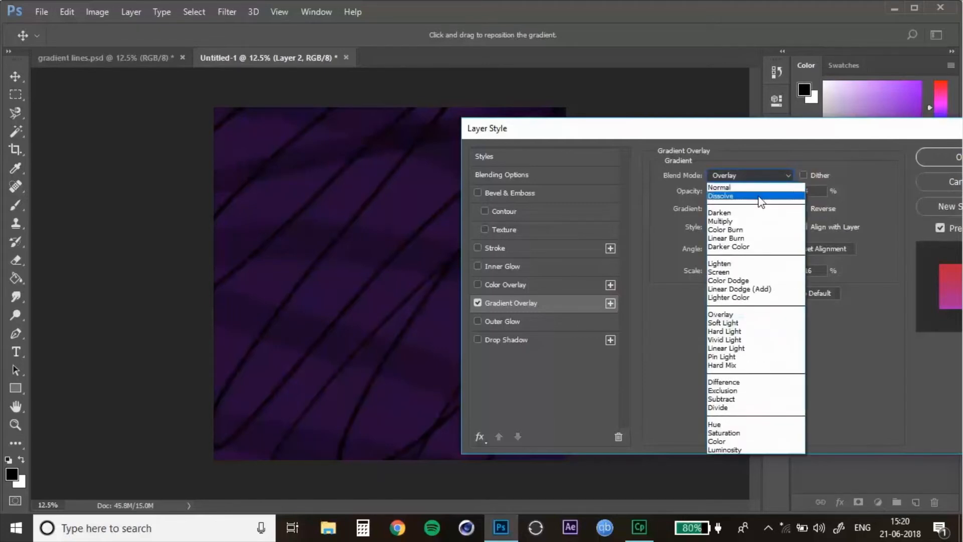
click(757, 189)
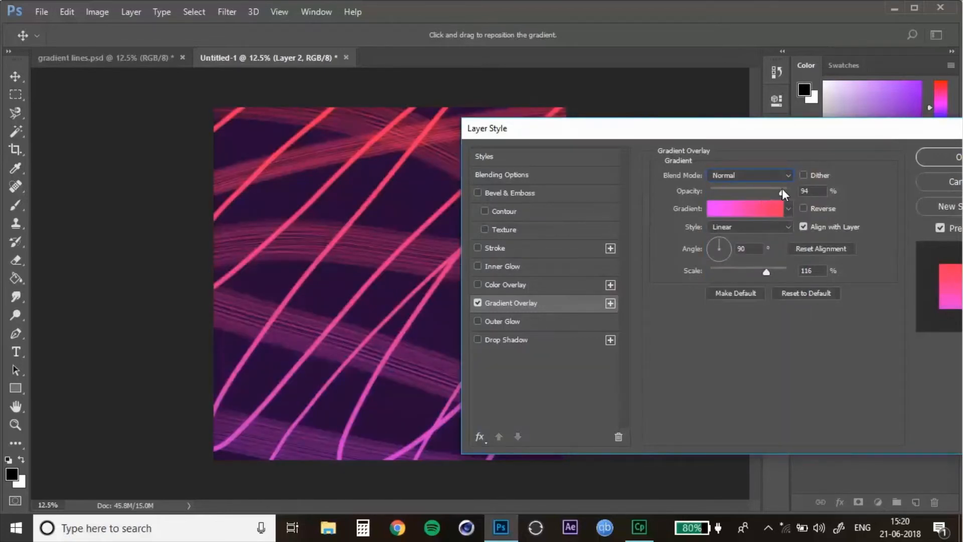
Set the gradient overlay's opacity to 100%, apply the layer style, and collapse Layer 2's effects list
mouse_move(805, 191)
mouse_down()
mouse_move(692, 200)
mouse_move(814, 202)
mouse_up()
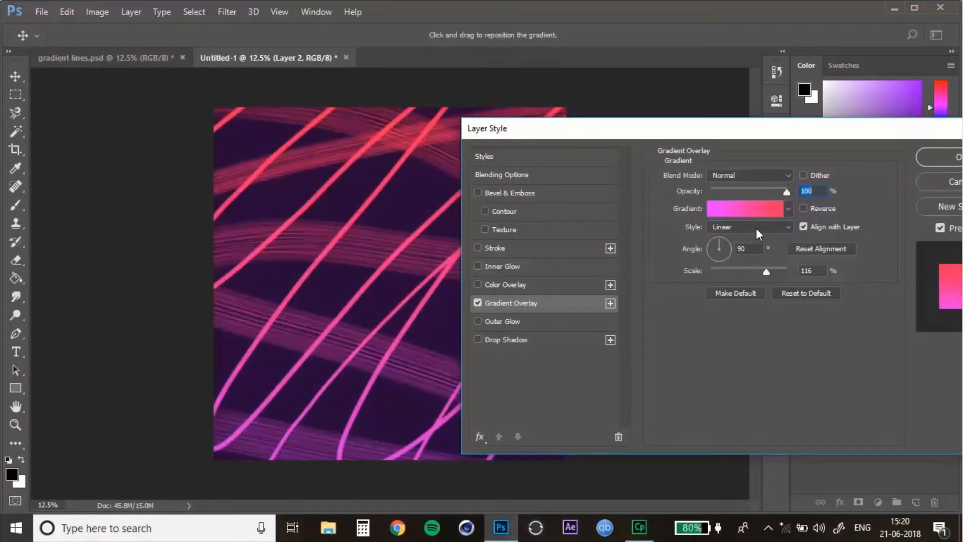
drag(830, 129, 740, 132)
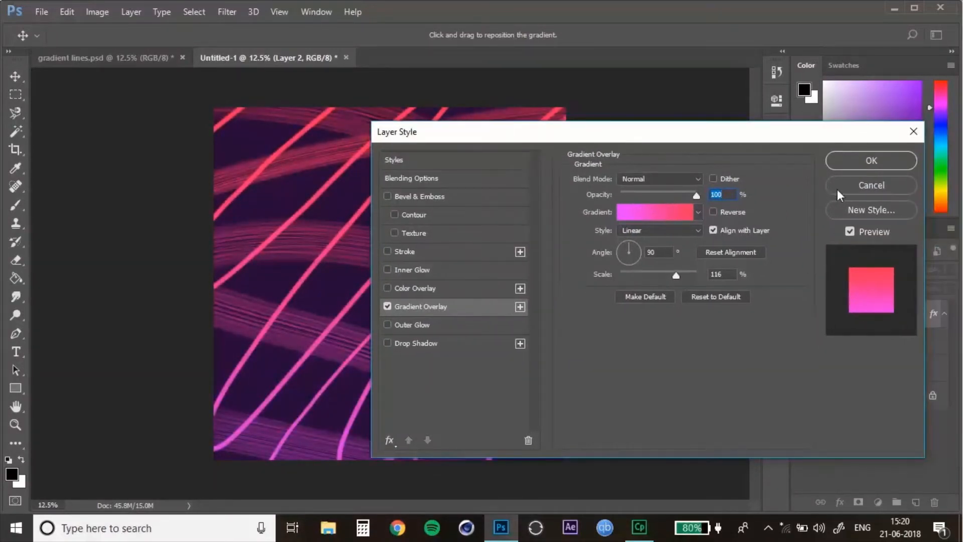
click(850, 161)
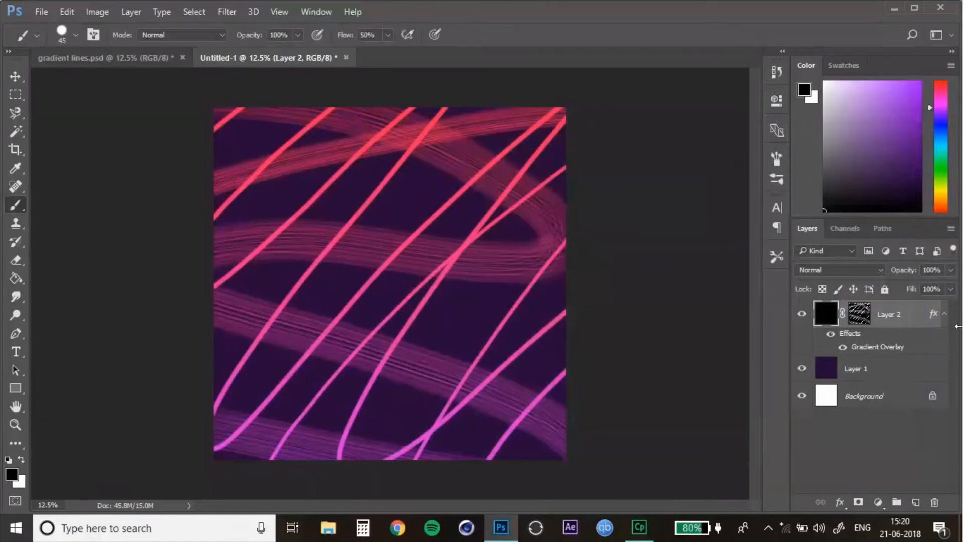
click(944, 315)
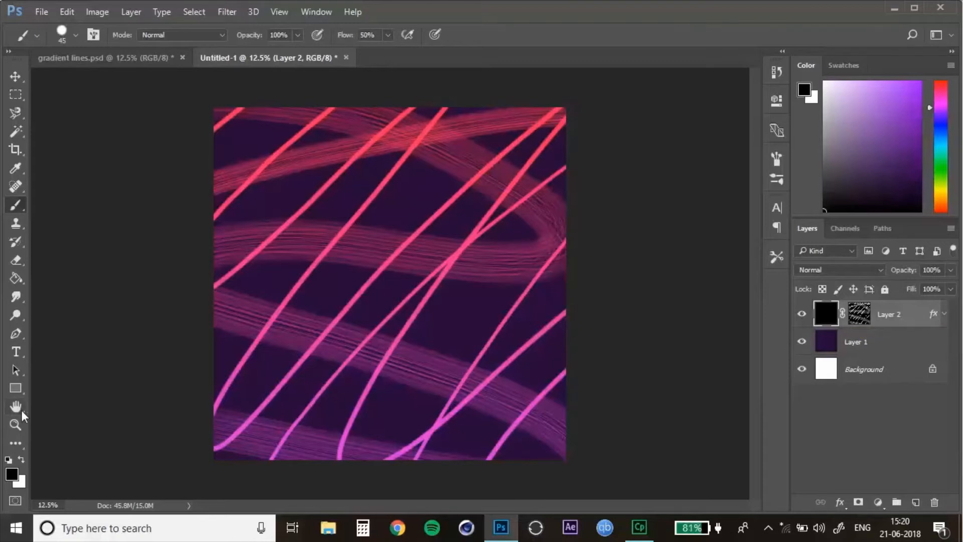
Check the circle in gradient lines.psd and draw a circle about 1824 px wide near the canvas center with the Ellipse Tool
click(17, 394)
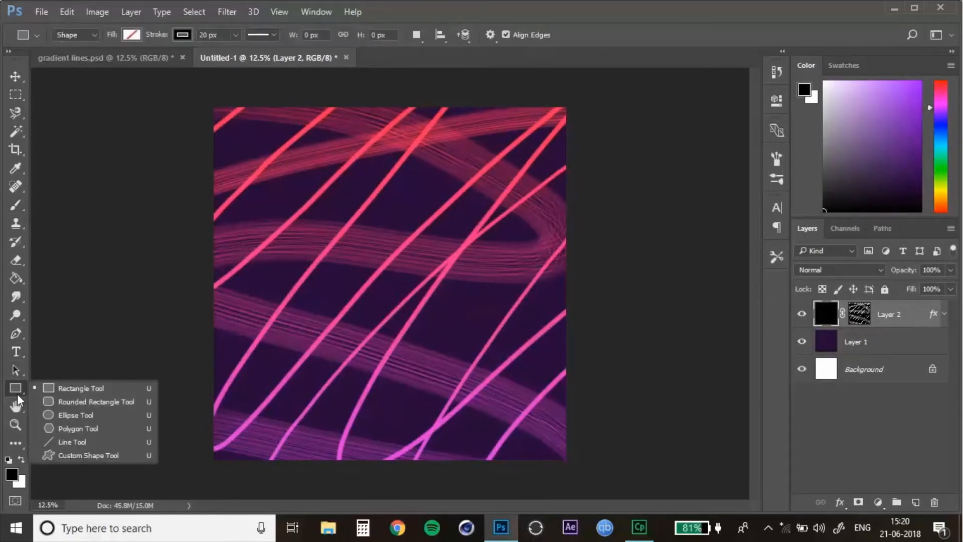
click(62, 417)
click(111, 58)
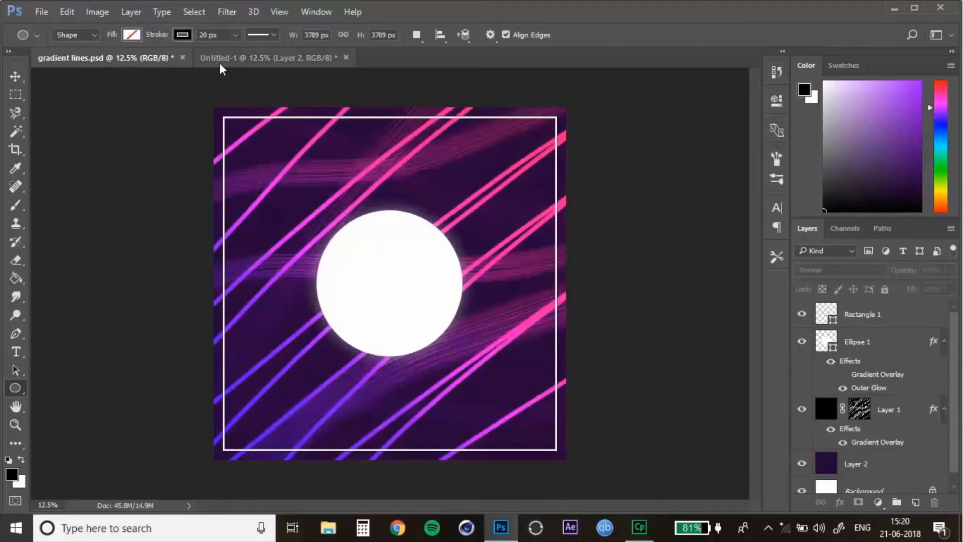
click(260, 57)
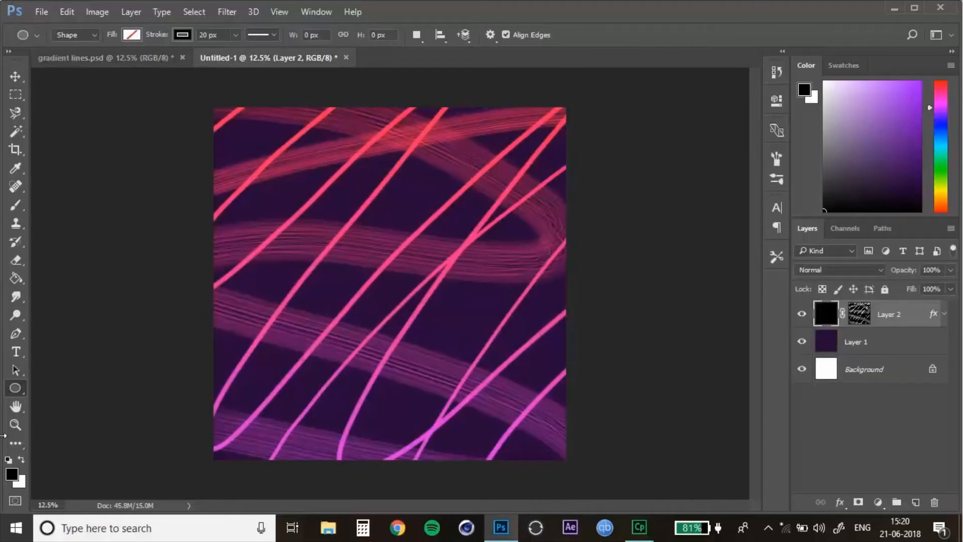
drag(321, 218, 473, 409)
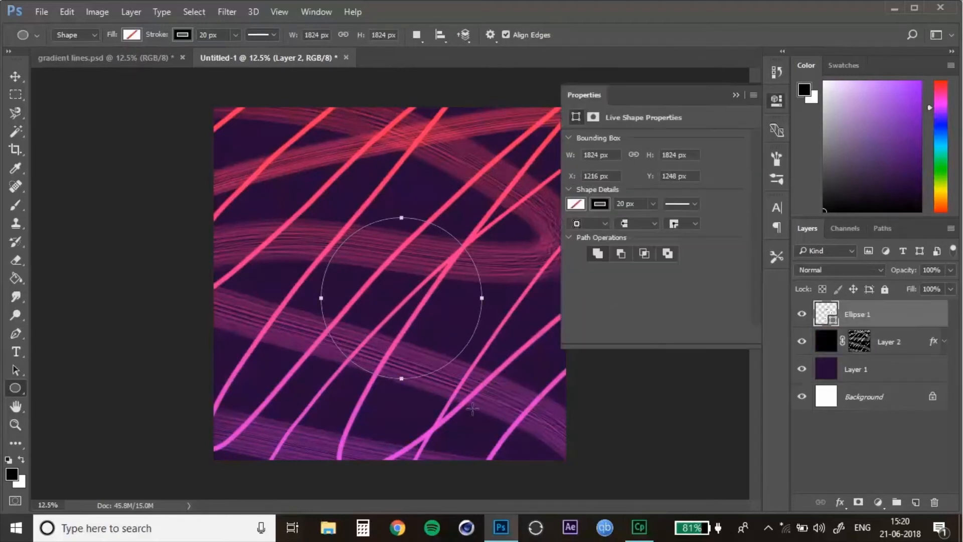
Fill the circle with white, remove its black stroke, and center it on the canvas
click(15, 76)
click(575, 204)
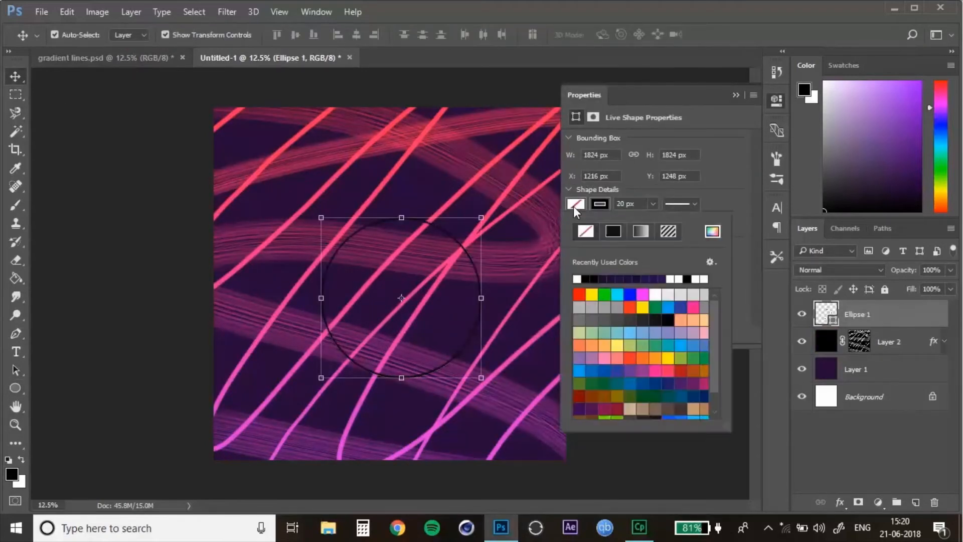
click(577, 279)
click(586, 231)
click(736, 96)
mouse_move(434, 333)
mouse_down()
mouse_move(432, 310)
mouse_move(407, 312)
mouse_move(429, 323)
mouse_up()
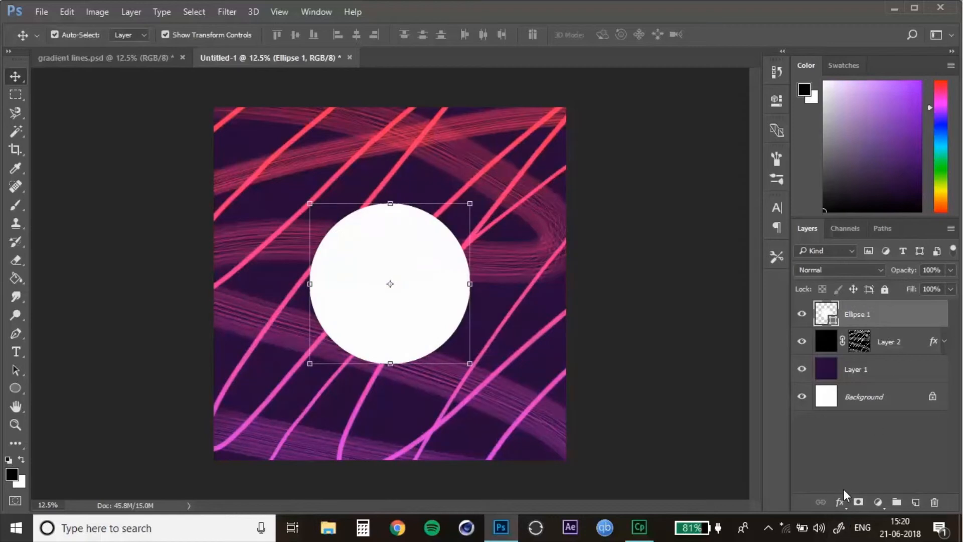
Deselect the circle and compare the artwork with the finished design in gradient lines.psd
click(720, 293)
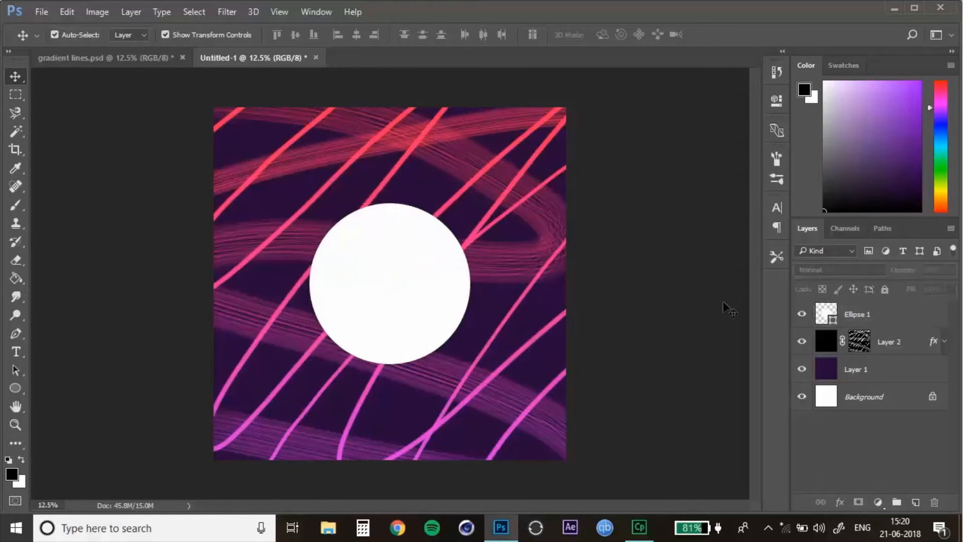
click(135, 53)
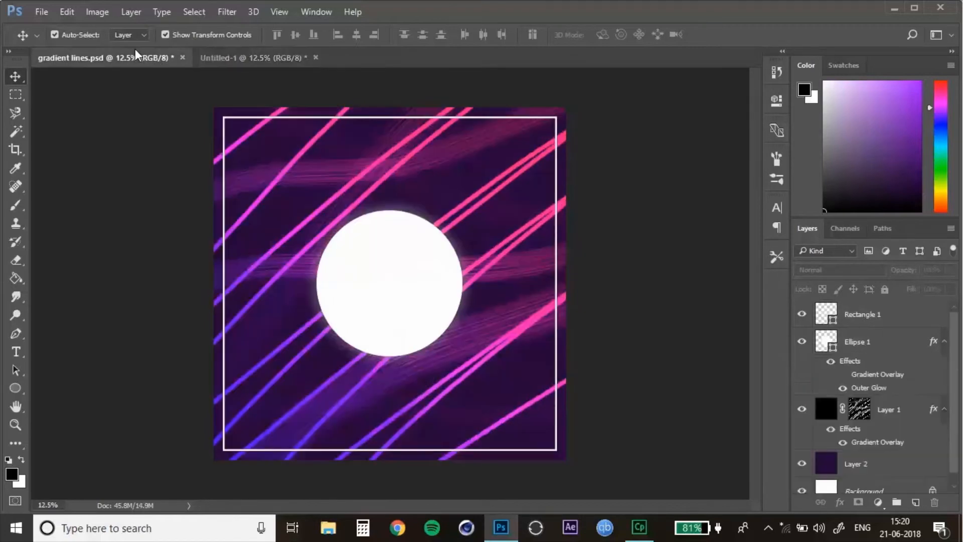
click(272, 59)
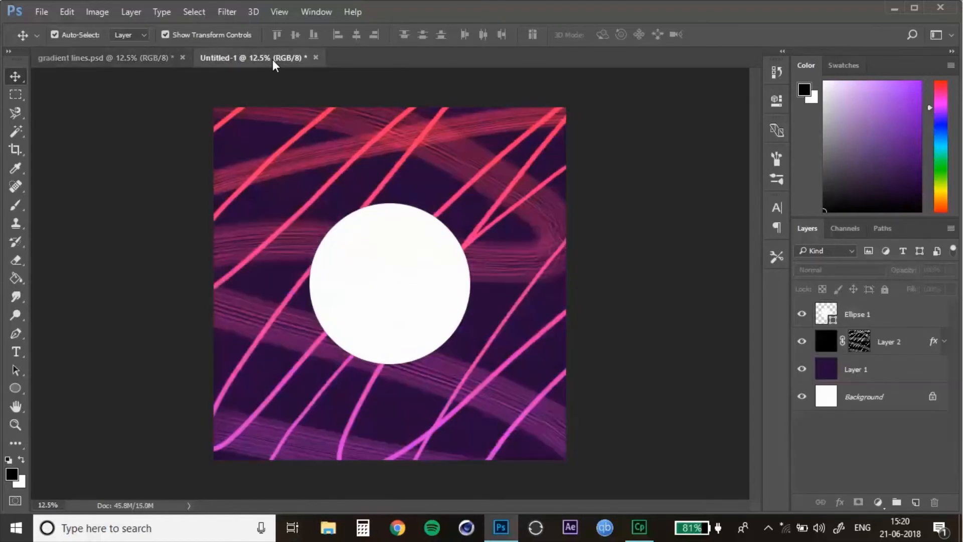
Add a white (ffffff) Outer Glow to the Ellipse 1 circle and set its opacity to 23% and size to 243 px
click(849, 319)
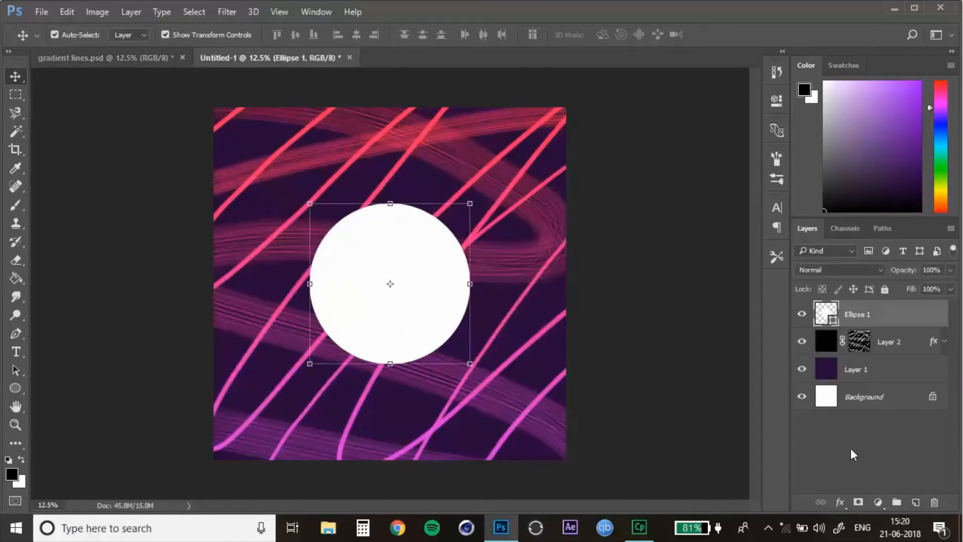
click(840, 502)
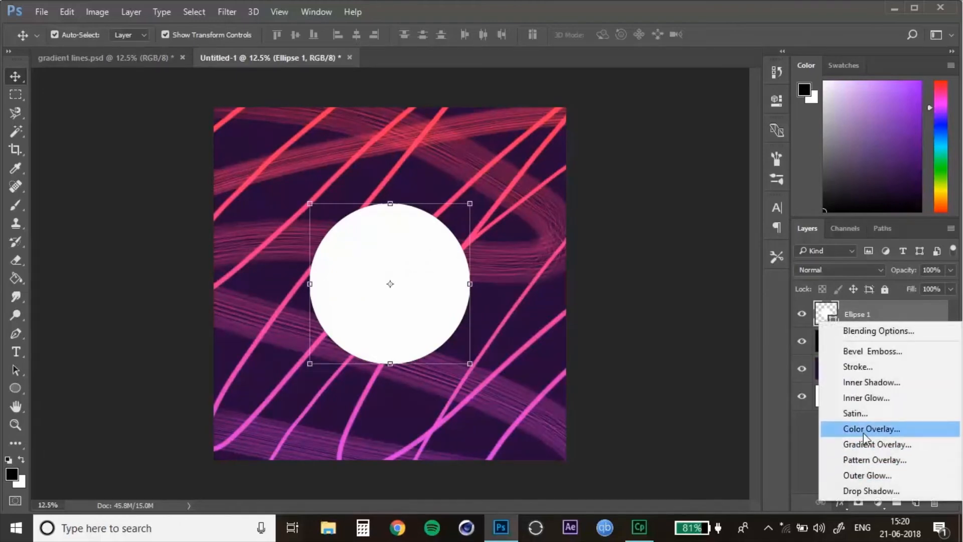
click(867, 475)
drag(562, 131, 450, 133)
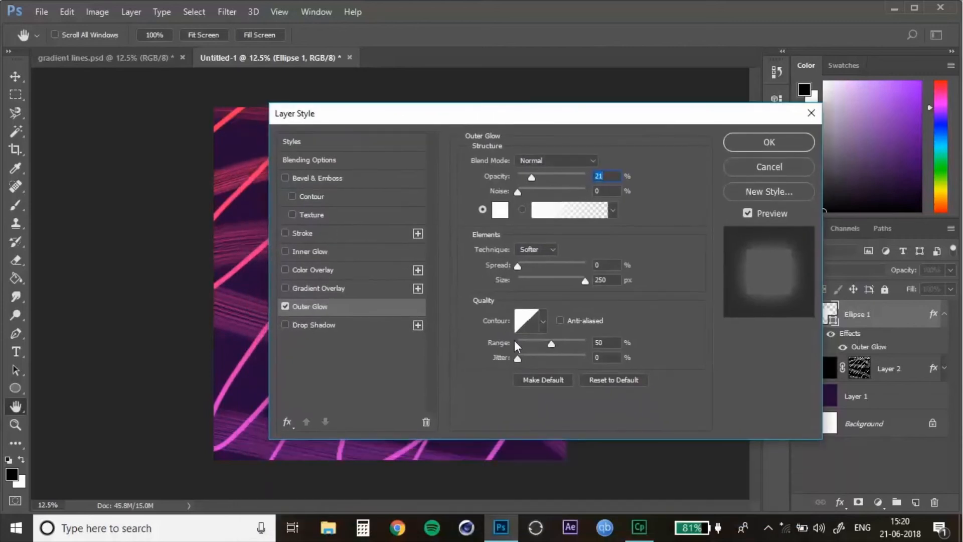
click(501, 208)
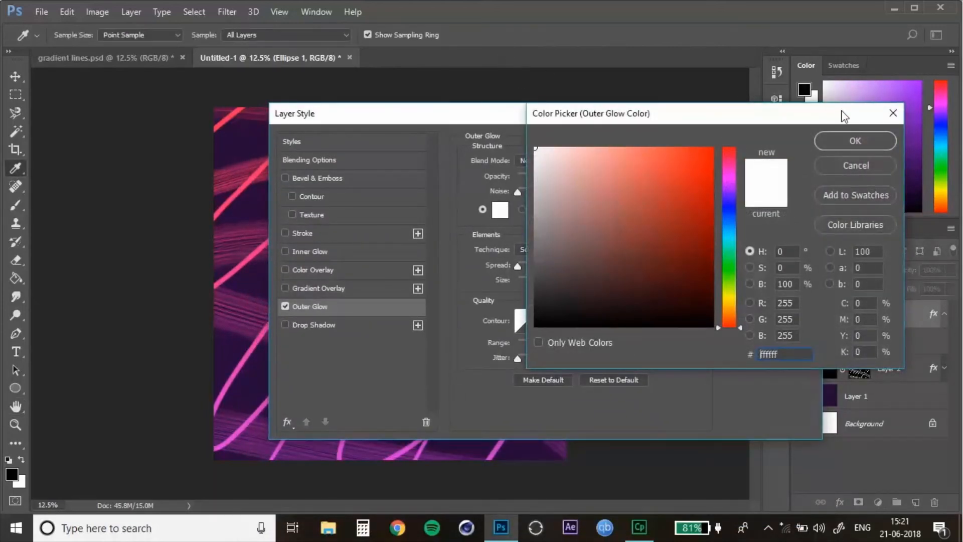
click(855, 151)
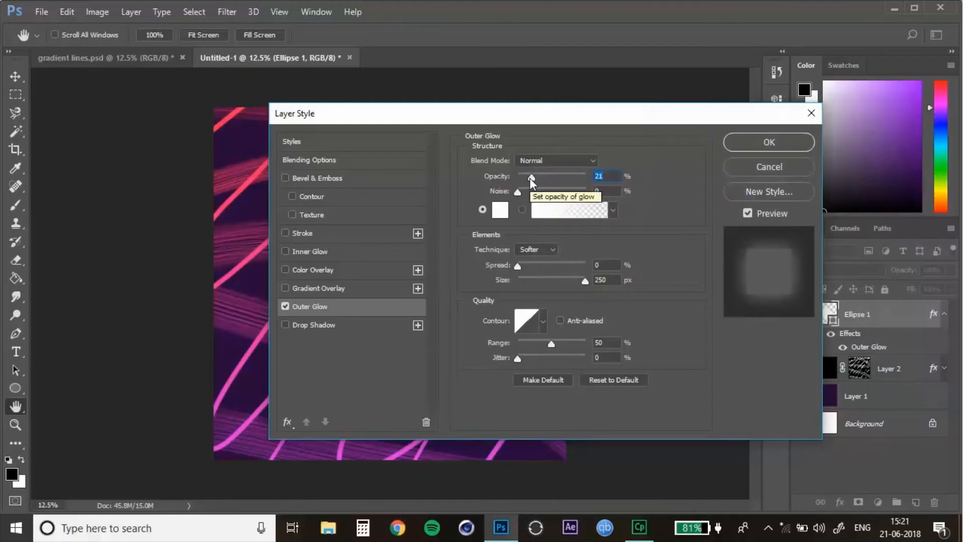
drag(531, 178, 530, 178)
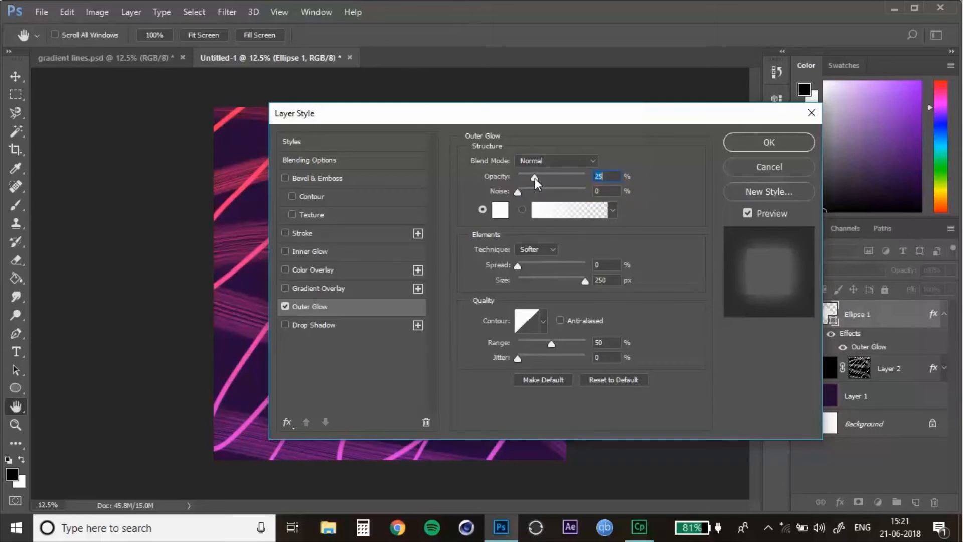
drag(550, 118, 751, 70)
Try outer glow spreads of 60% and 54%, and return the spread to 0%
drag(716, 218, 756, 217)
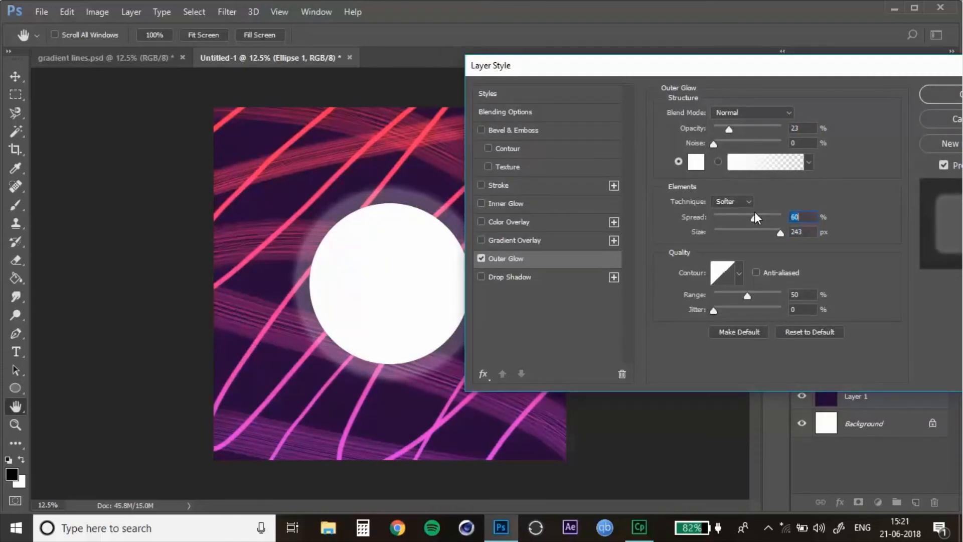
drag(754, 212, 748, 216)
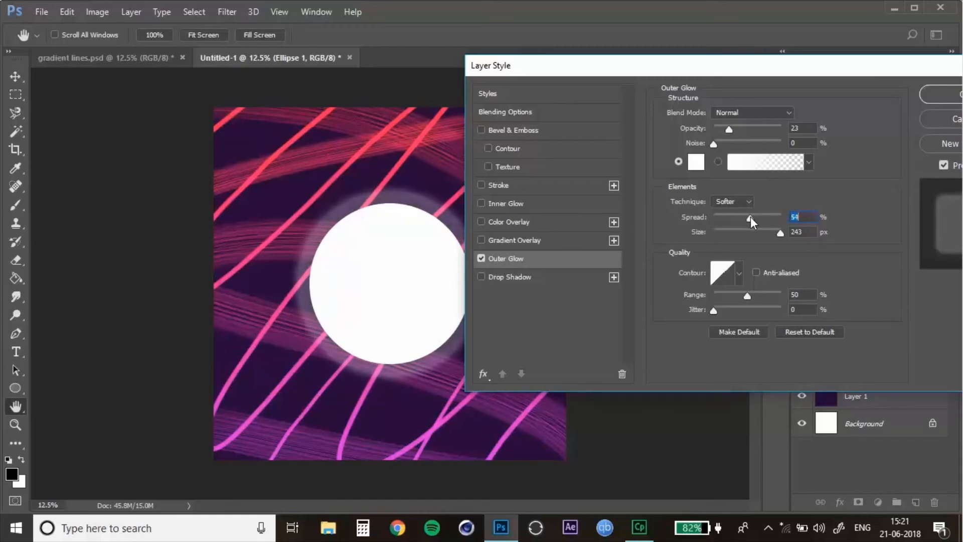
drag(755, 216, 546, 198)
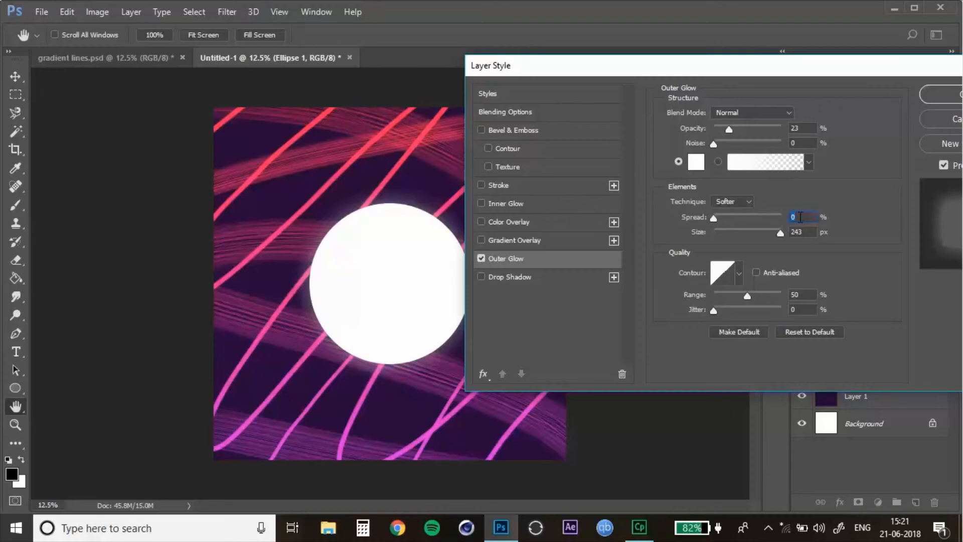
Adjust the outer glow's size by eye, apply the layer style, and collapse Ellipse 1's effects list
drag(779, 234, 712, 233)
drag(760, 252, 956, 210)
drag(789, 74, 642, 87)
click(808, 126)
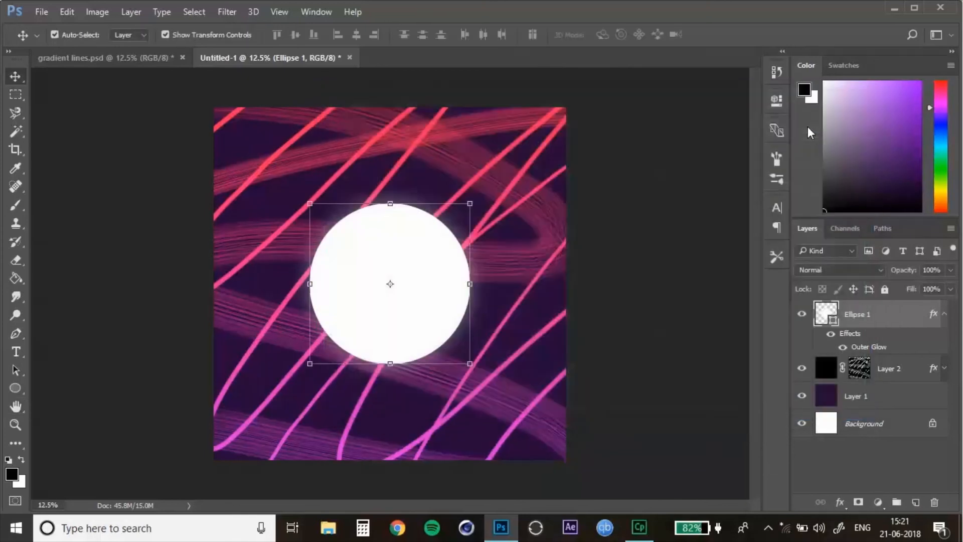
click(678, 244)
click(945, 315)
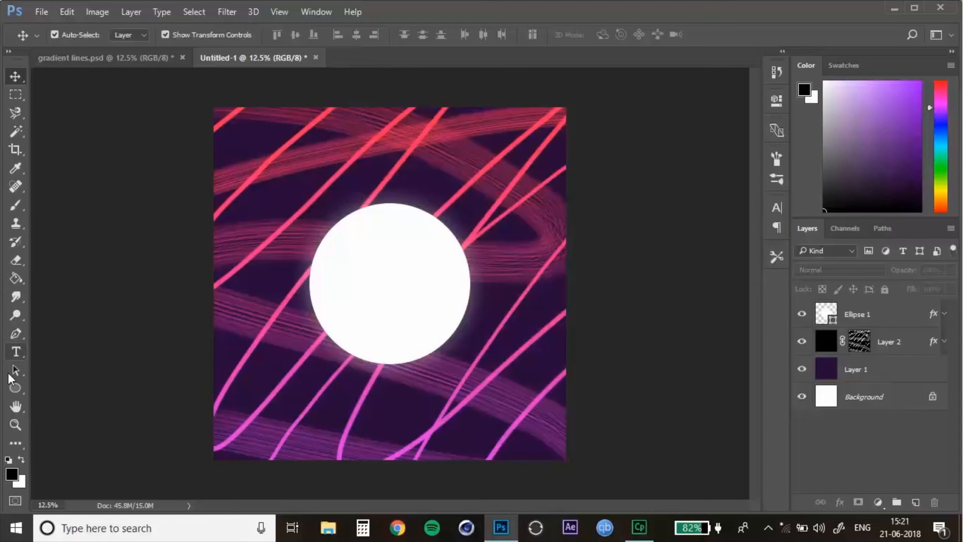
Draw an unfilled square frame about 3688 px wide just inside the canvas edges with the Rectangle Tool
click(15, 388)
click(50, 388)
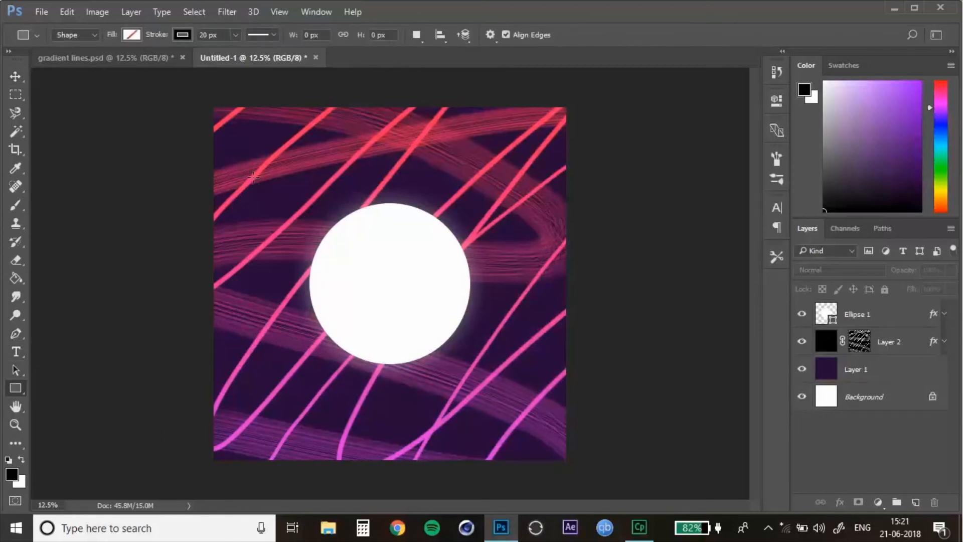
drag(225, 121, 550, 446)
click(14, 78)
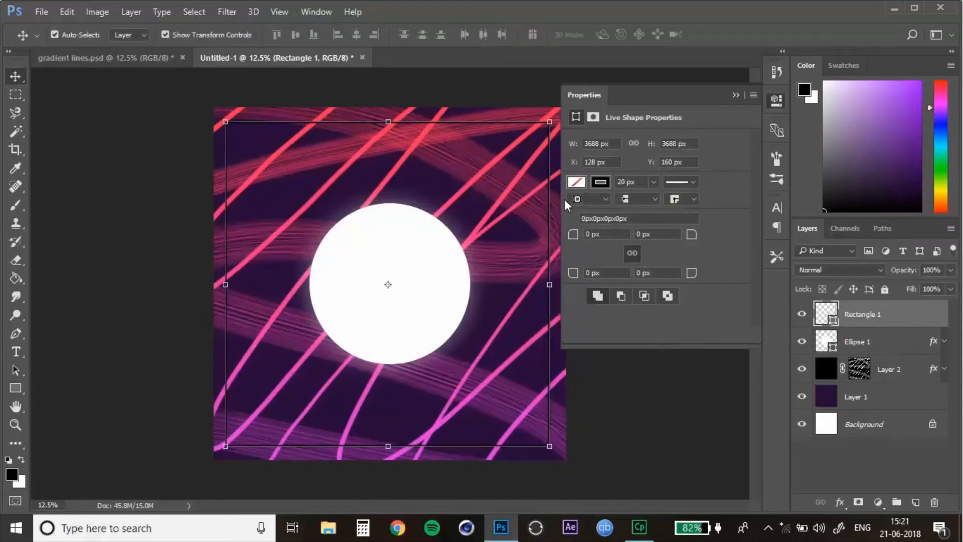
Change the rectangular frame's stroke to white and center the frame on the canvas
click(600, 181)
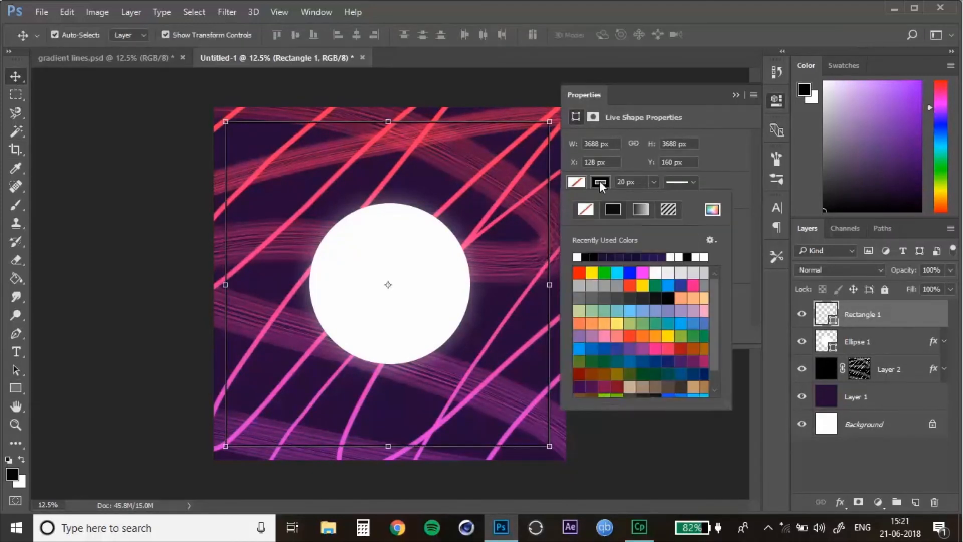
click(577, 257)
click(737, 95)
mouse_move(494, 235)
mouse_down()
mouse_move(498, 220)
mouse_move(495, 228)
mouse_up()
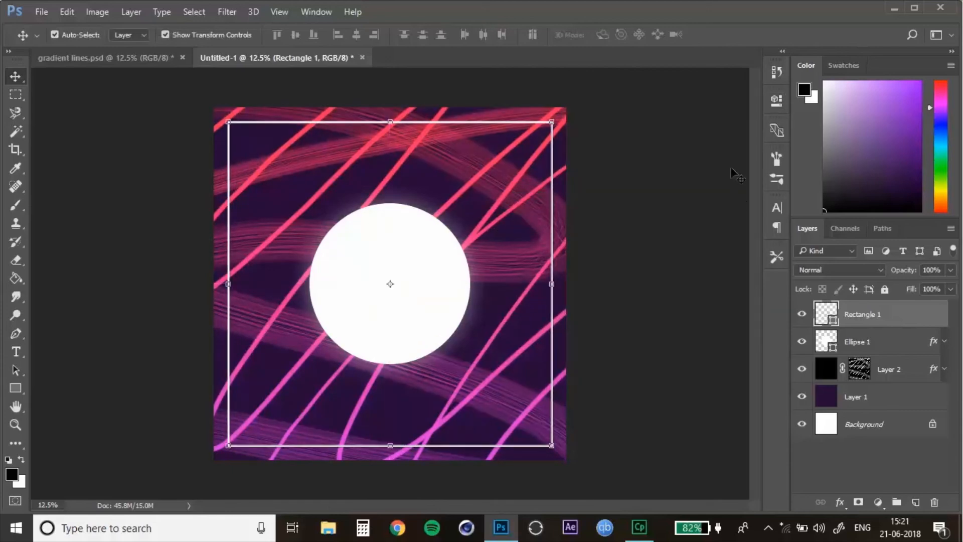
click(734, 169)
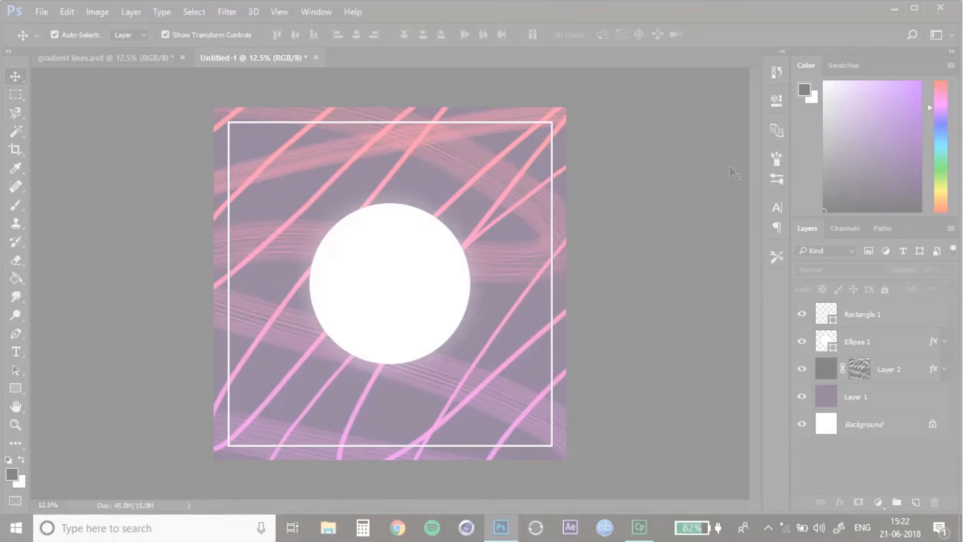